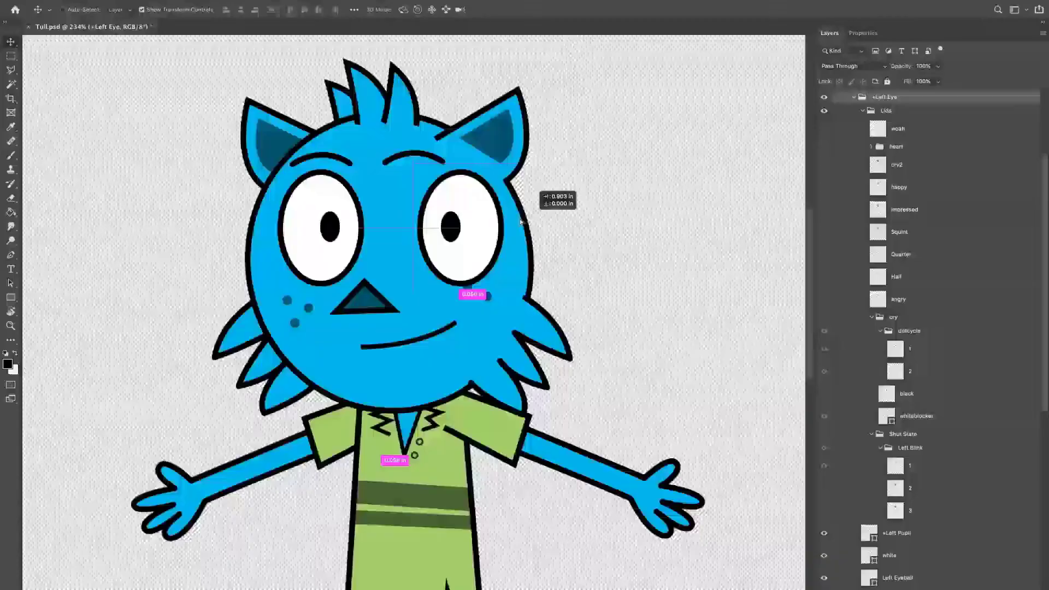
# Drag the Left Eye layer slightly left on the blue character's face to reveal the cheek freckles
pyautogui.moveTo(520, 221); pyautogui.dragTo(497, 222)
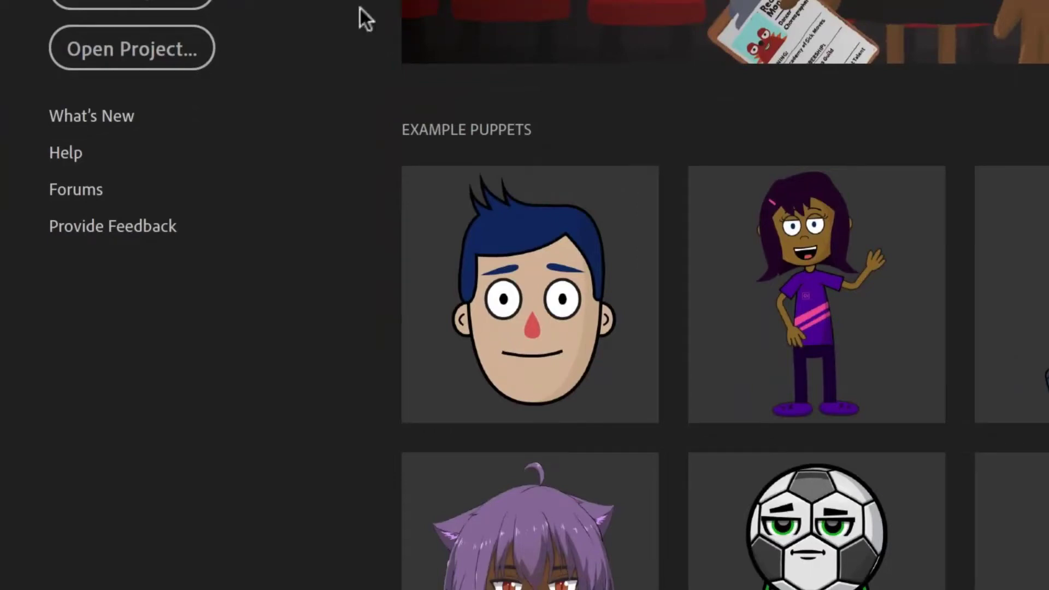
# Open Chad (Photoshop) from the Example Puppets on the Start screen
pyautogui.moveTo(582, 243)
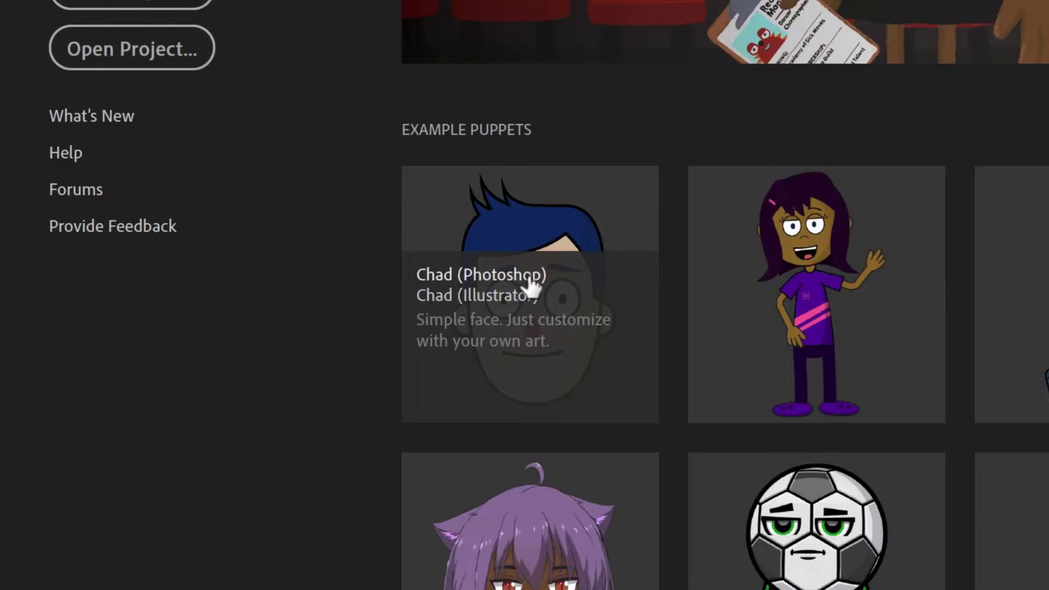
pyautogui.click(605, 229)
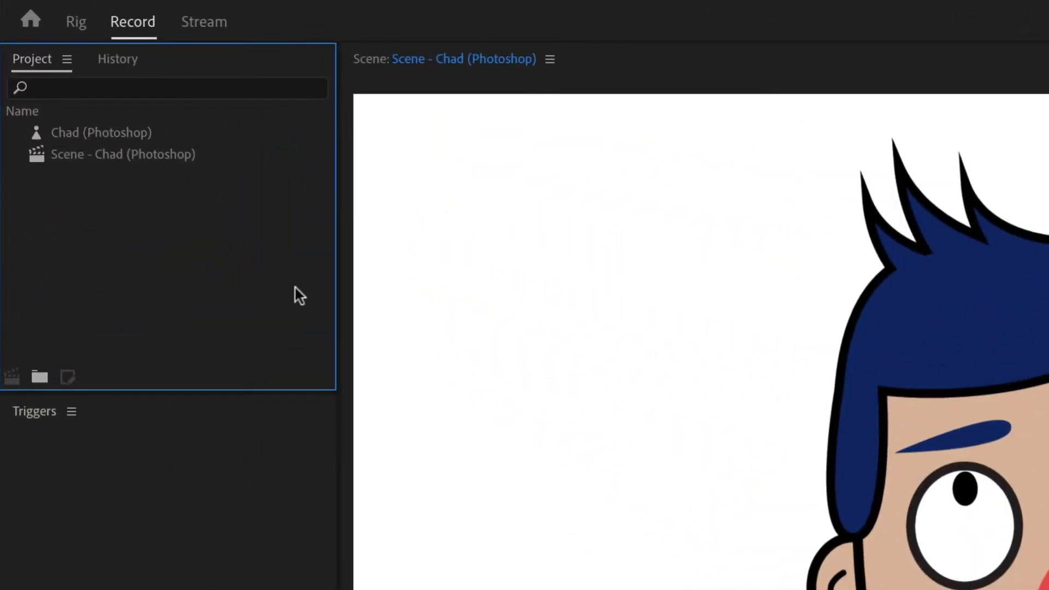
# Select Chad's puppet and scene in the Project panel, then reopen the Chad (Photoshop) example
pyautogui.click(251, 137)
pyautogui.click(244, 154)
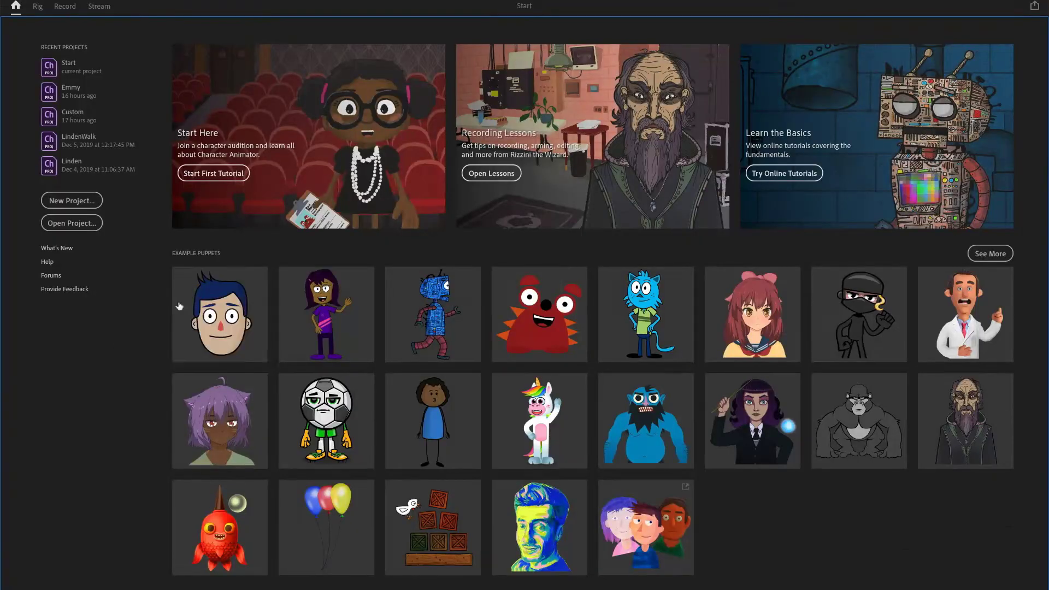
pyautogui.moveTo(243, 281)
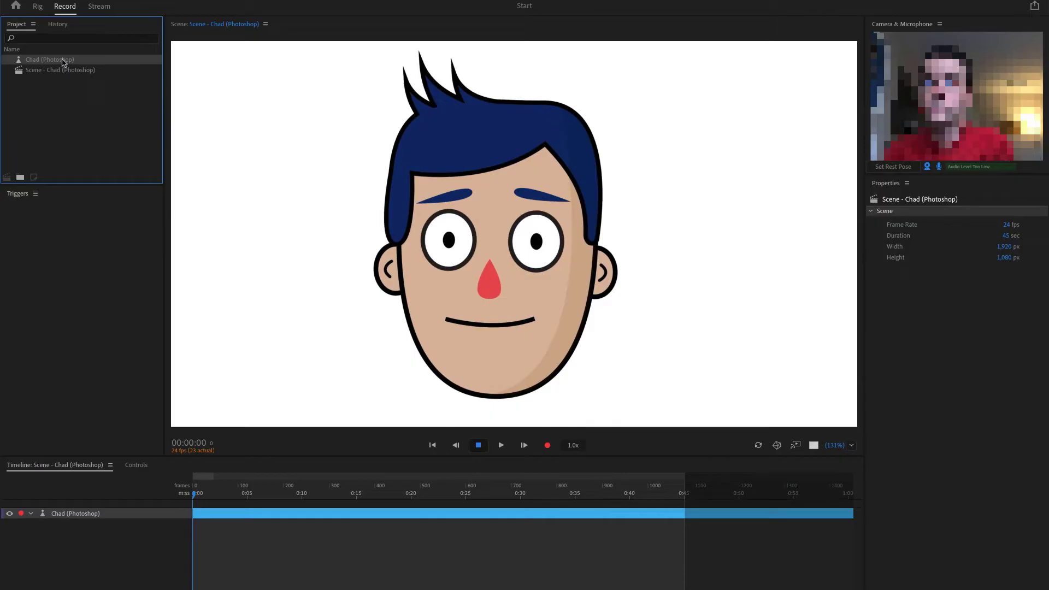
pyautogui.click(50, 59)
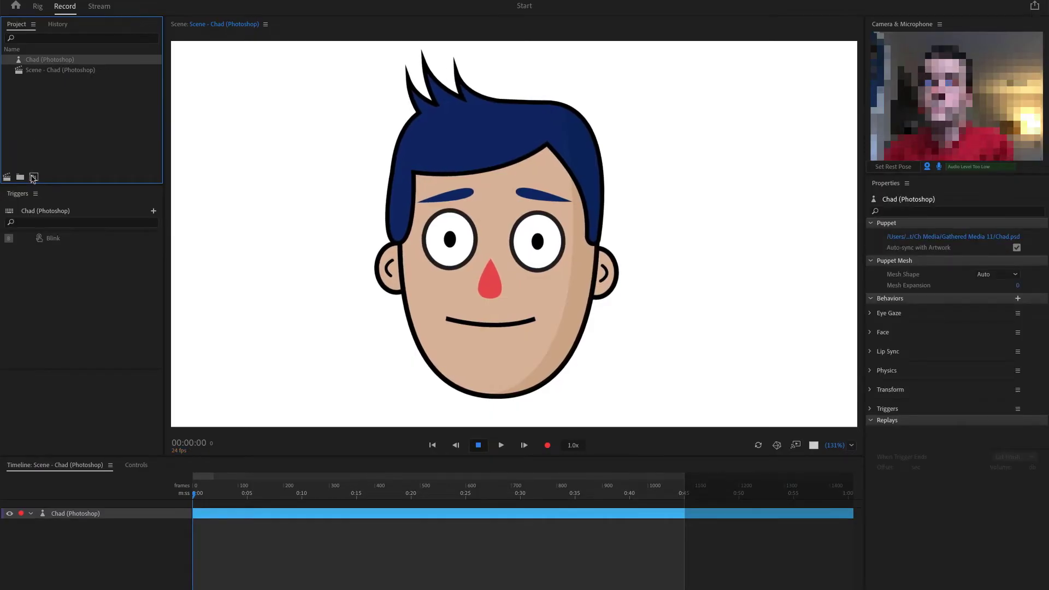
# Open Chad's original artwork in Photoshop and select the +Left Eyebrow and +Right Eyebrow layers
pyautogui.click(33, 177)
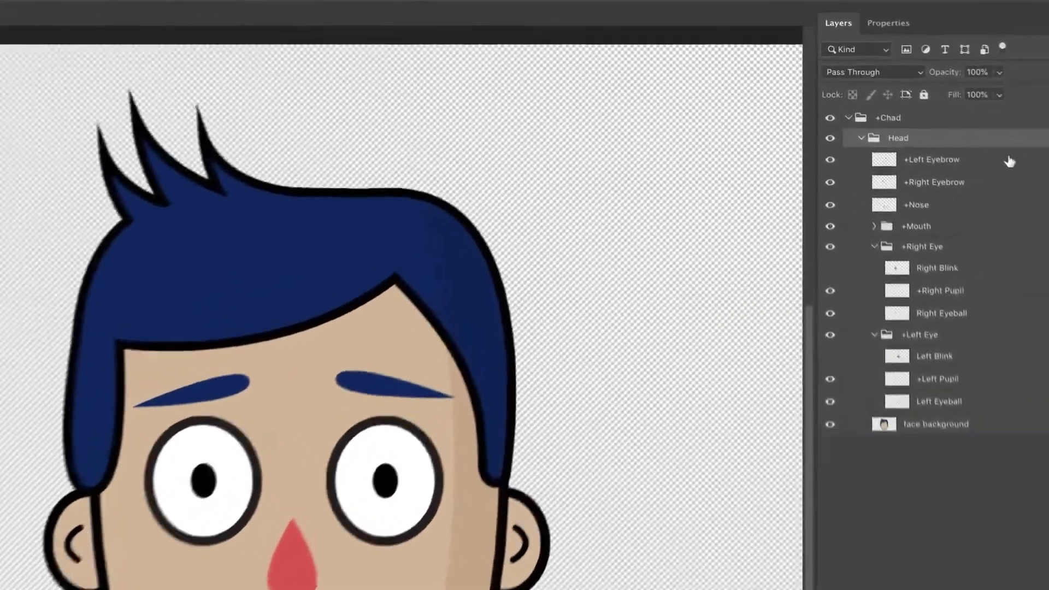
pyautogui.click(942, 115)
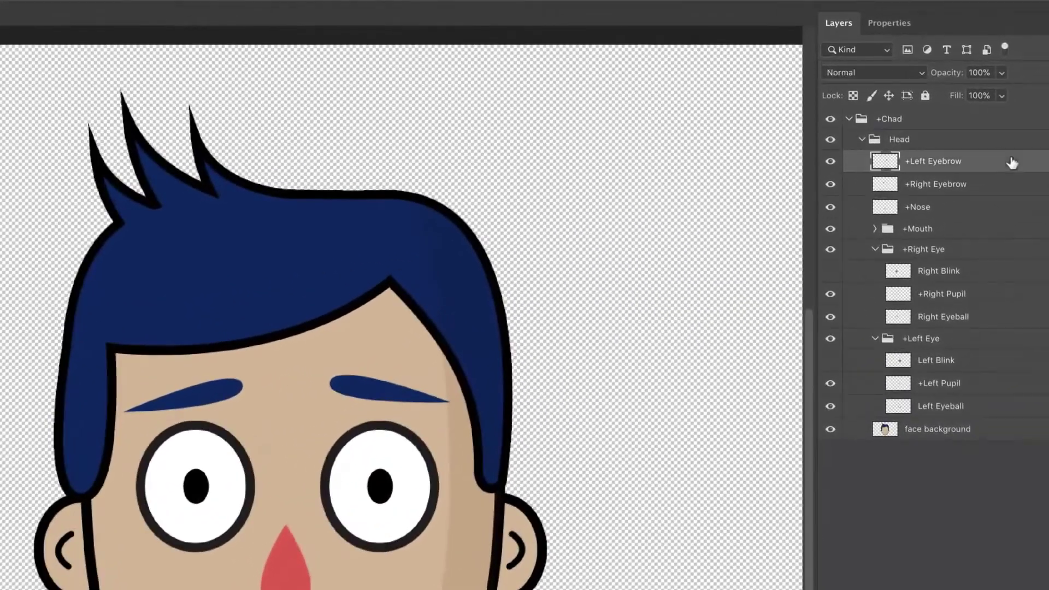
pyautogui.click(1007, 189)
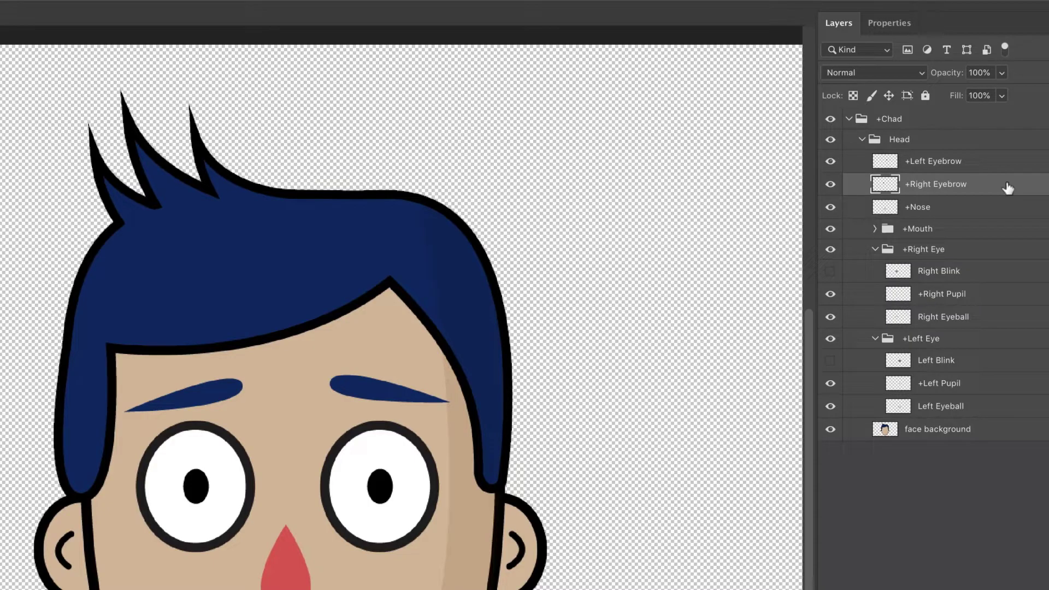
pyautogui.click(998, 159)
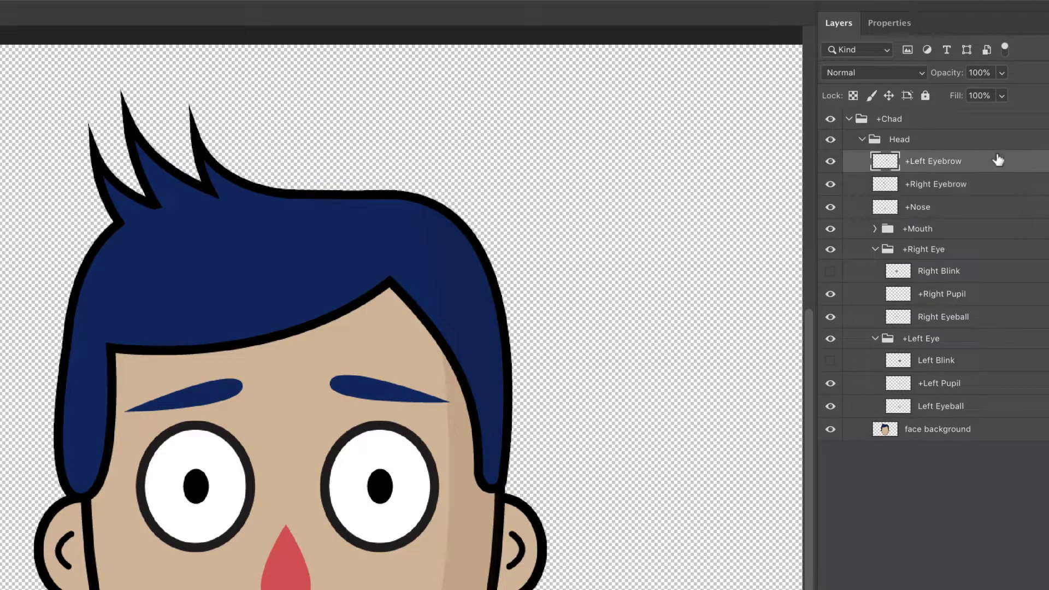
# Toggle the +Left Eyebrow and +Right Eyebrow layers off and on, then begin renaming +Left Eyebrow
pyautogui.click(828, 162)
pyautogui.click(829, 163)
pyautogui.click(831, 189)
pyautogui.click(830, 186)
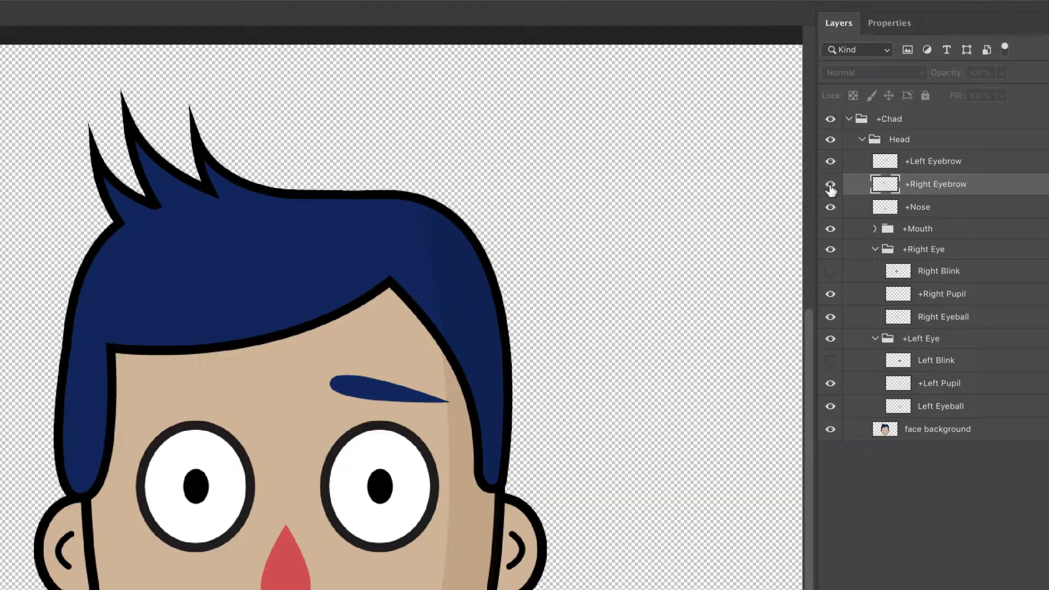
pyautogui.click(829, 189)
pyautogui.click(970, 167)
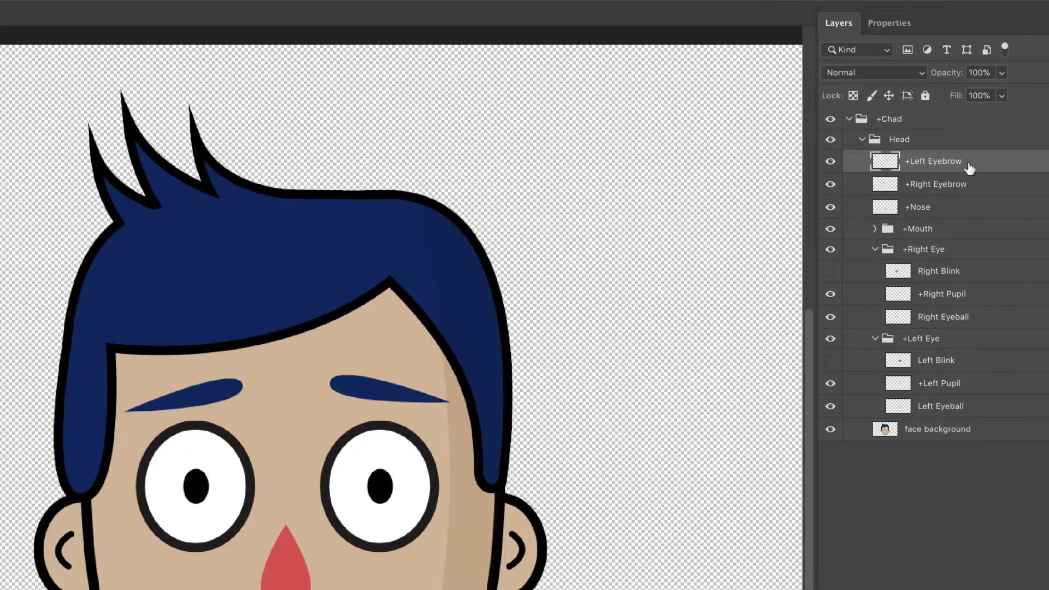
pyautogui.doubleClick(919, 161)
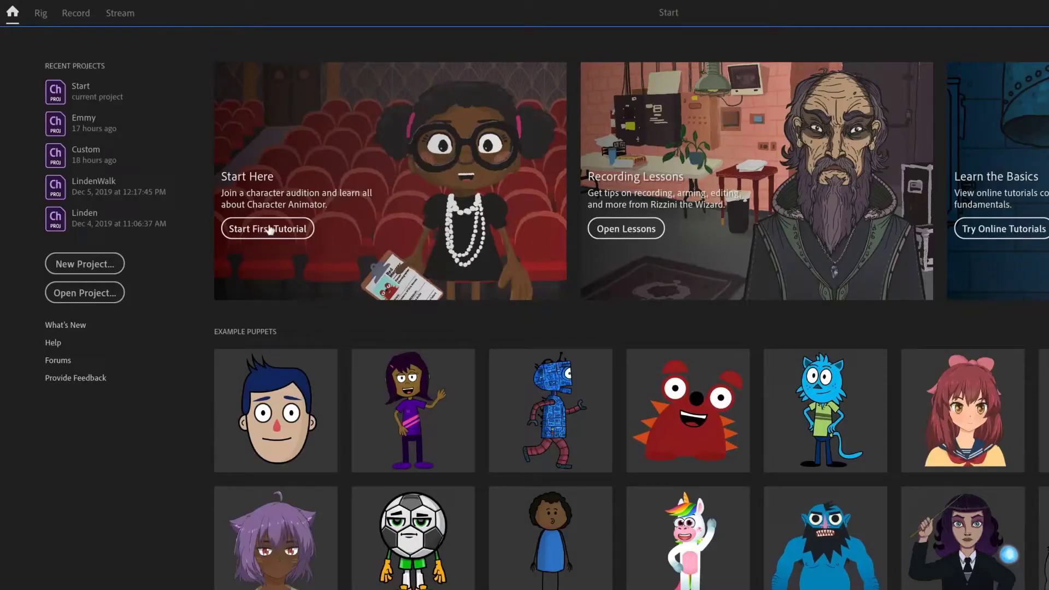
# Expand Chad's +Mouth group to list mouth shapes from Neutral and Ah to Surprised
pyautogui.moveTo(318, 365)
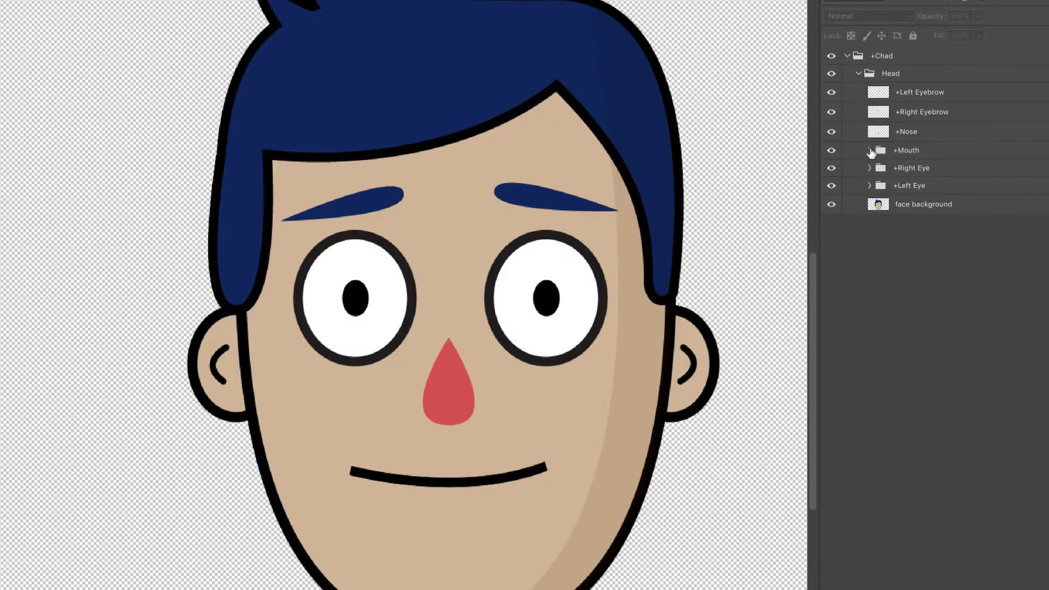
pyautogui.click(869, 151)
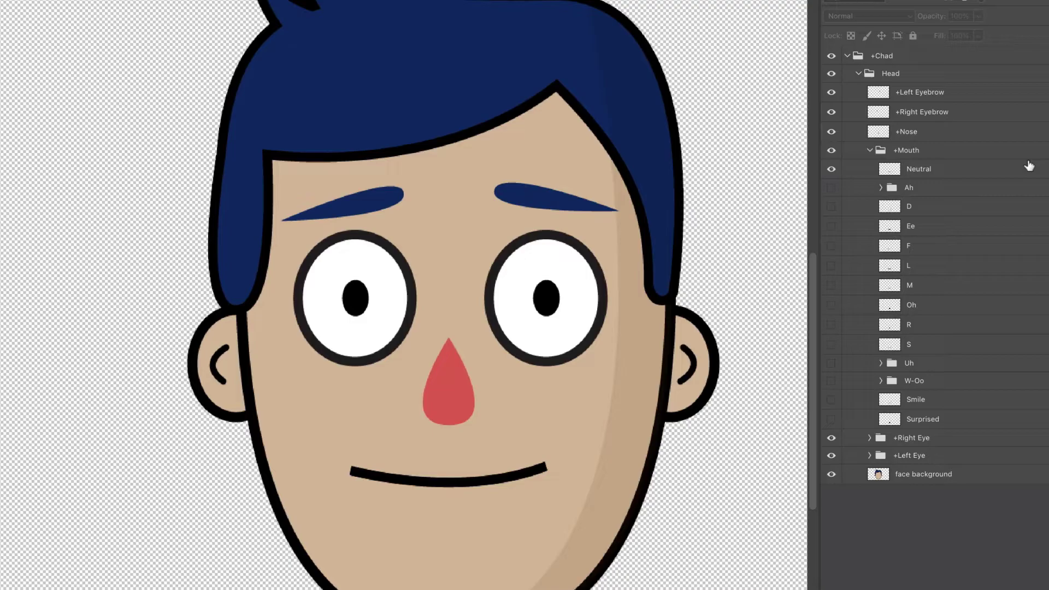
pyautogui.click(903, 174)
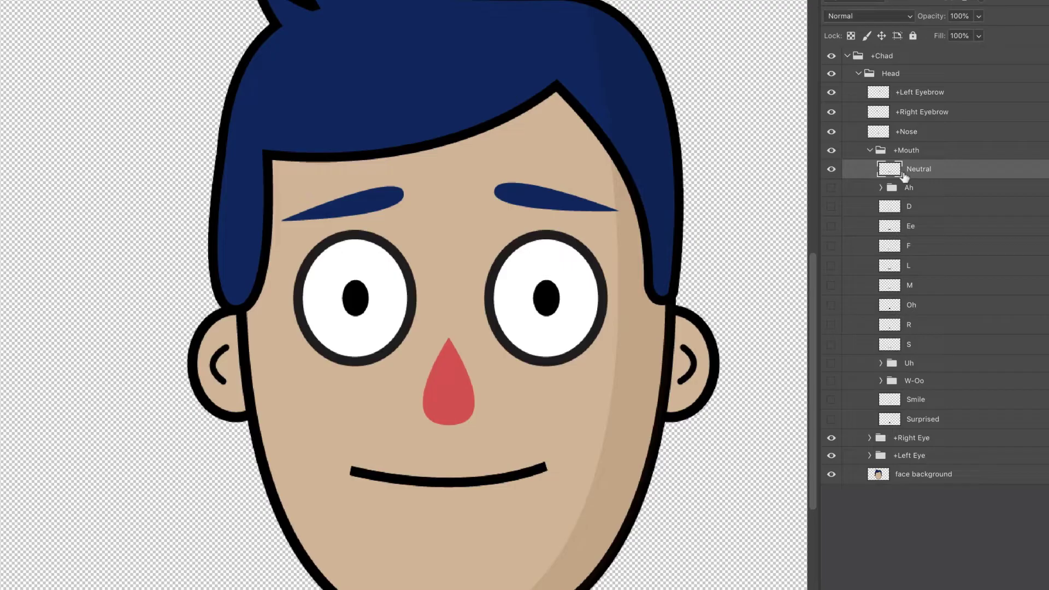
pyautogui.click(957, 419)
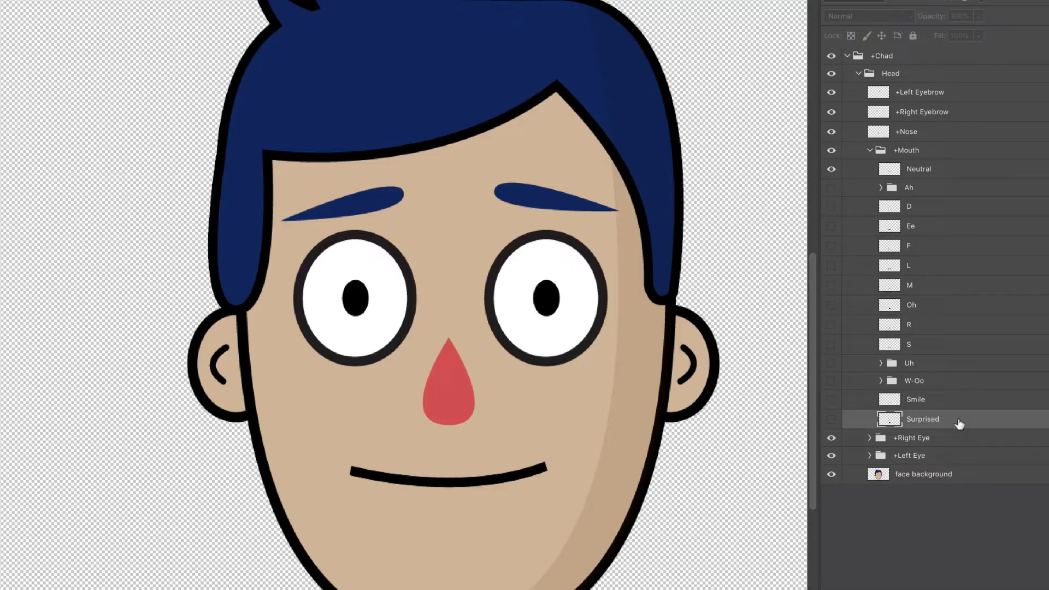
pyautogui.click(951, 174)
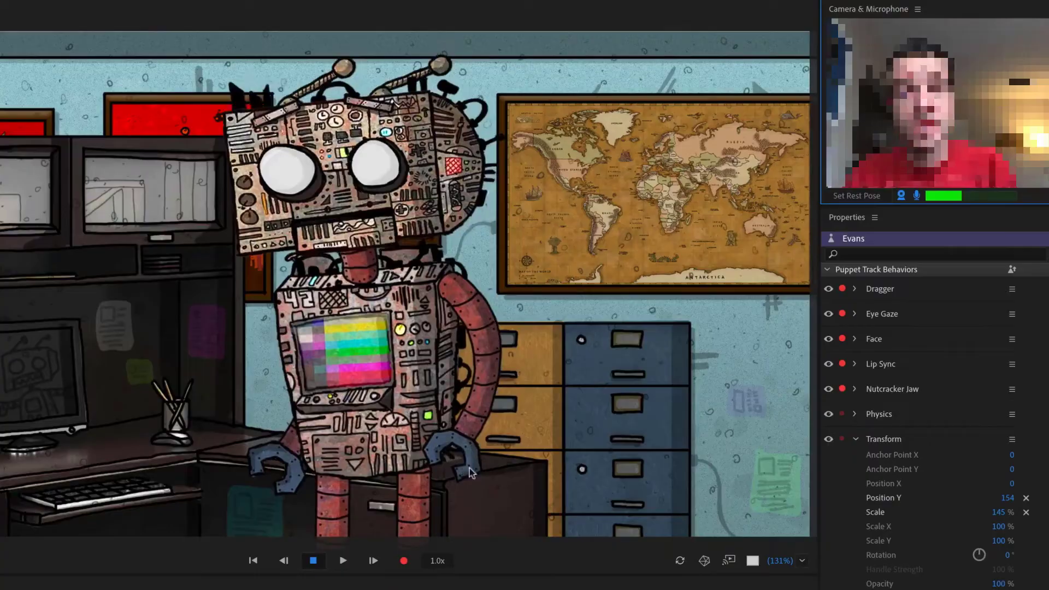
# Drag the robot's hands, then open Chloe (Photoshop) and its artwork in Photoshop
pyautogui.moveTo(377, 385); pyautogui.dragTo(352, 409)
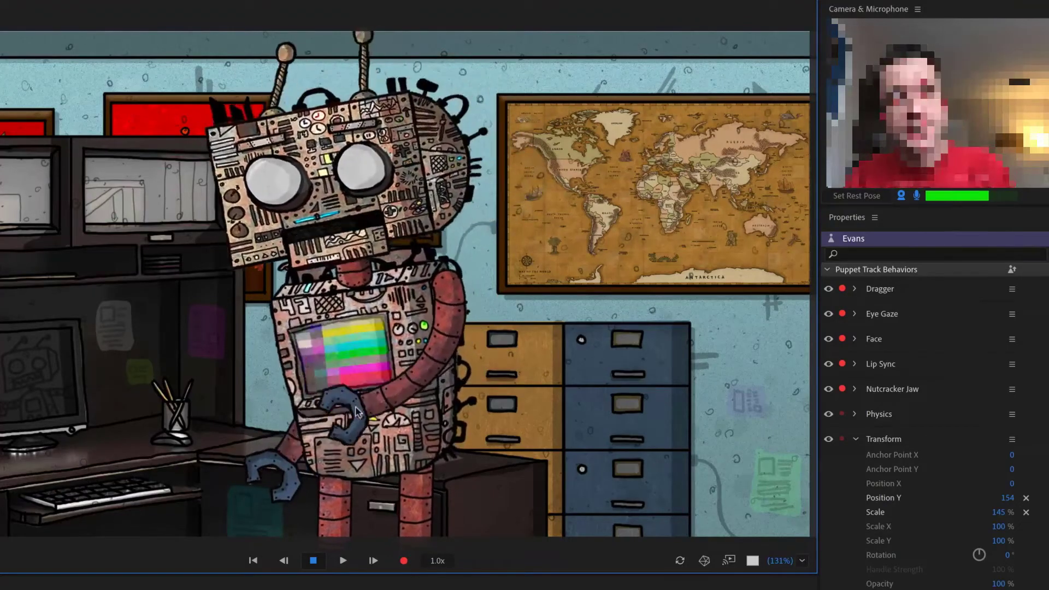
pyautogui.moveTo(262, 454); pyautogui.dragTo(235, 382)
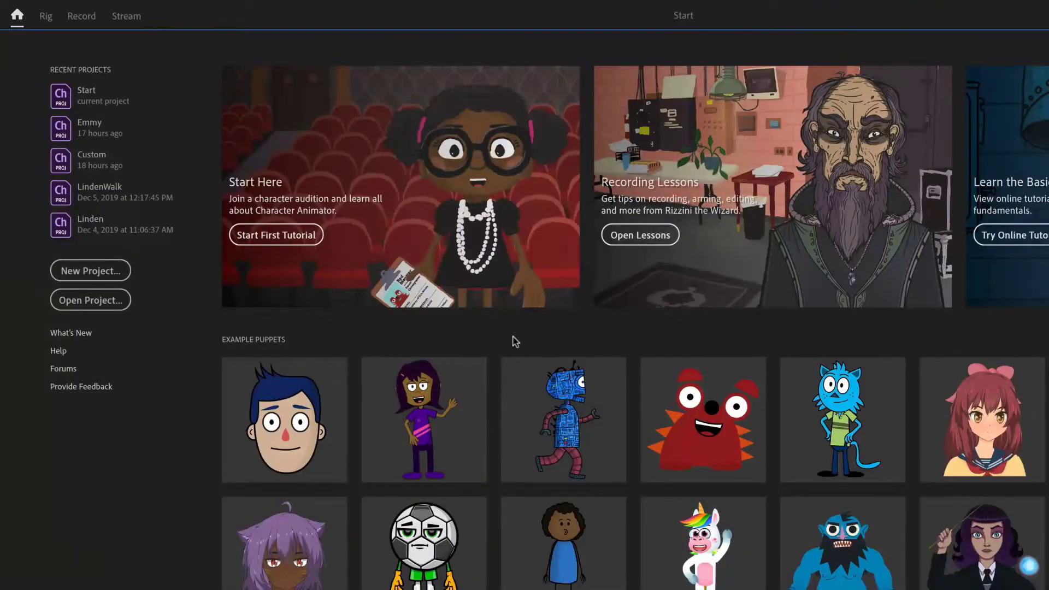
pyautogui.moveTo(455, 379)
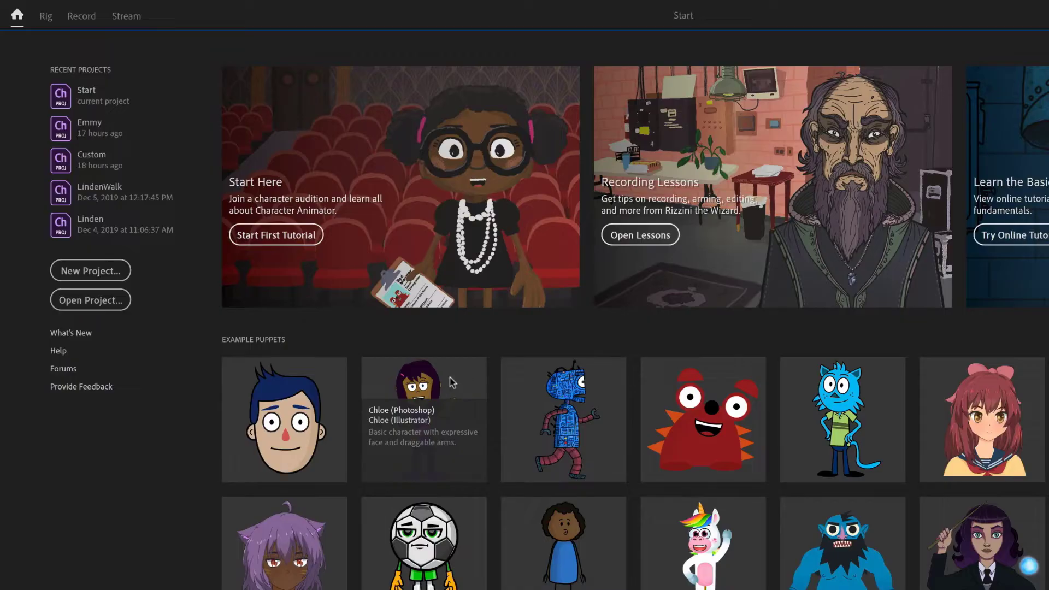
pyautogui.click(402, 410)
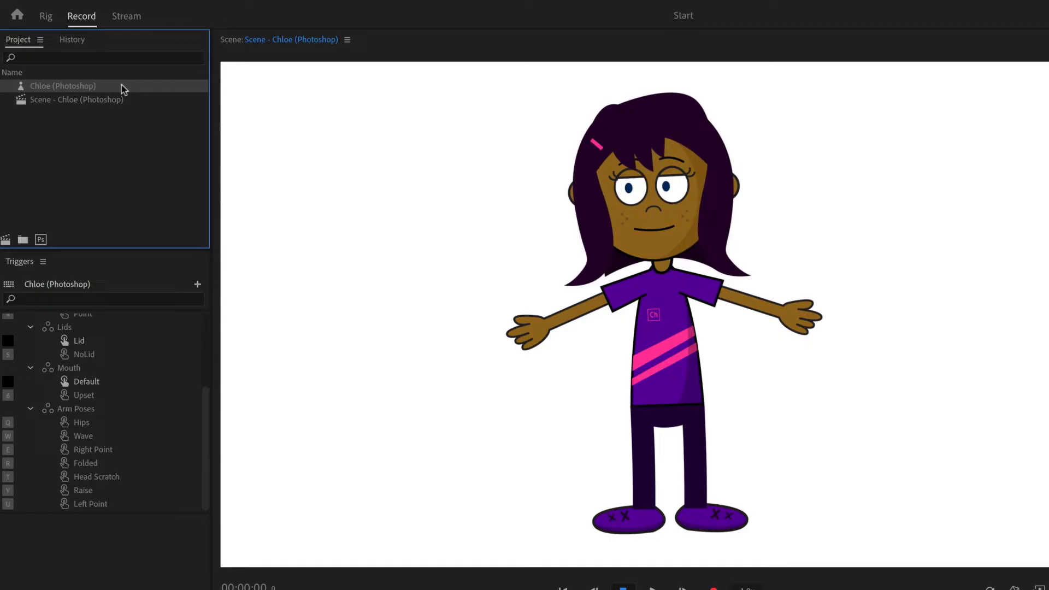
pyautogui.click(42, 239)
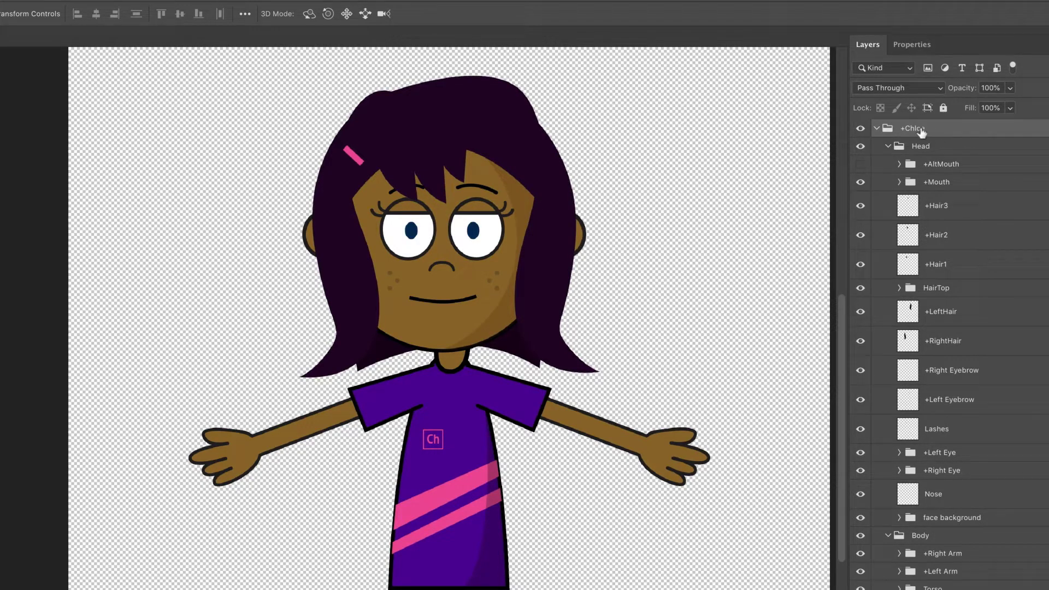
# Rename the +Chloe layer group to +Zoey
pyautogui.doubleClick(921, 130)
pyautogui.write('+')
pyautogui.press('Return')
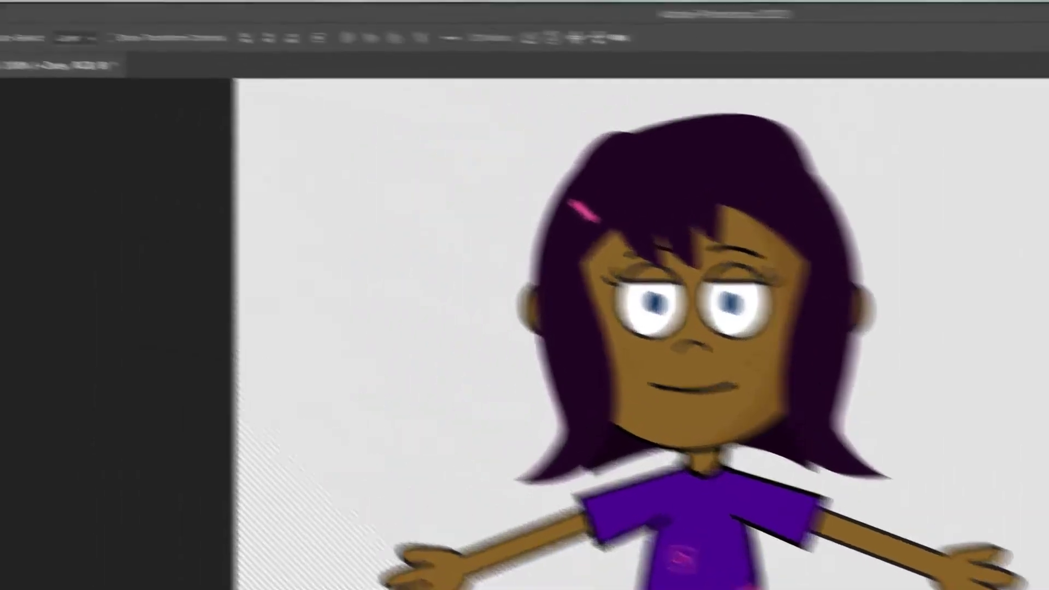
# Save the artwork under the new name Zoey
pyautogui.click(157, 9)
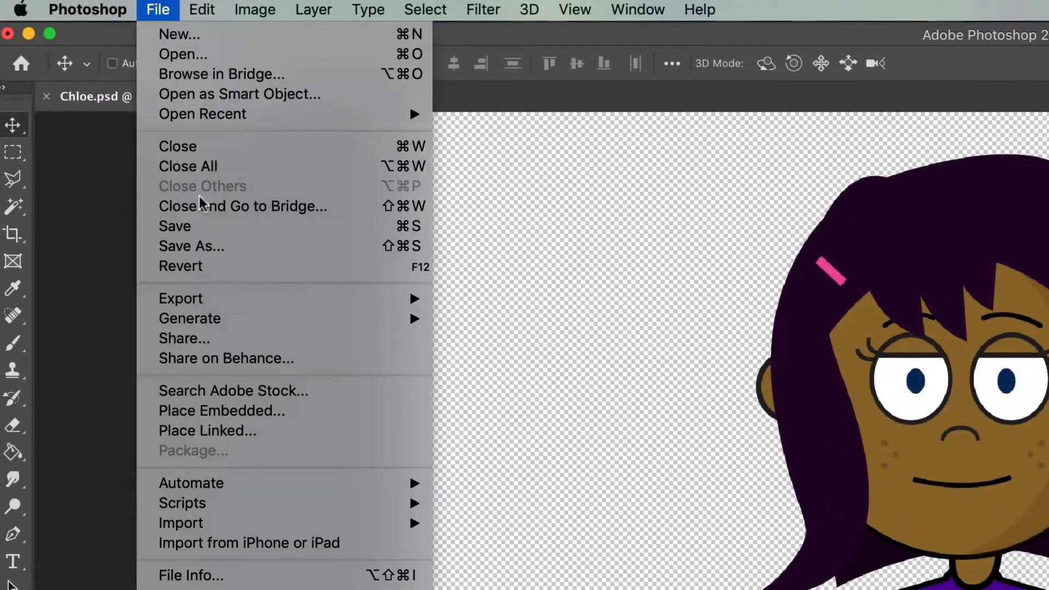
pyautogui.click(219, 250)
pyautogui.write('Zoey')
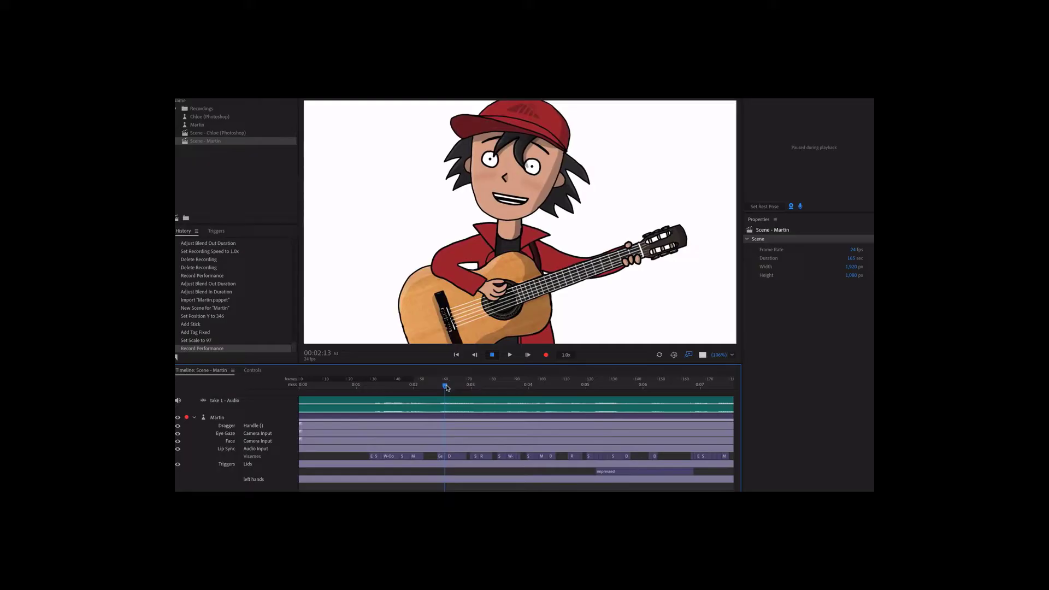
# Scrub to frame 102 and change the S viseme just past 0:05 to F
pyautogui.moveTo(534, 395); pyautogui.dragTo(388, 399)
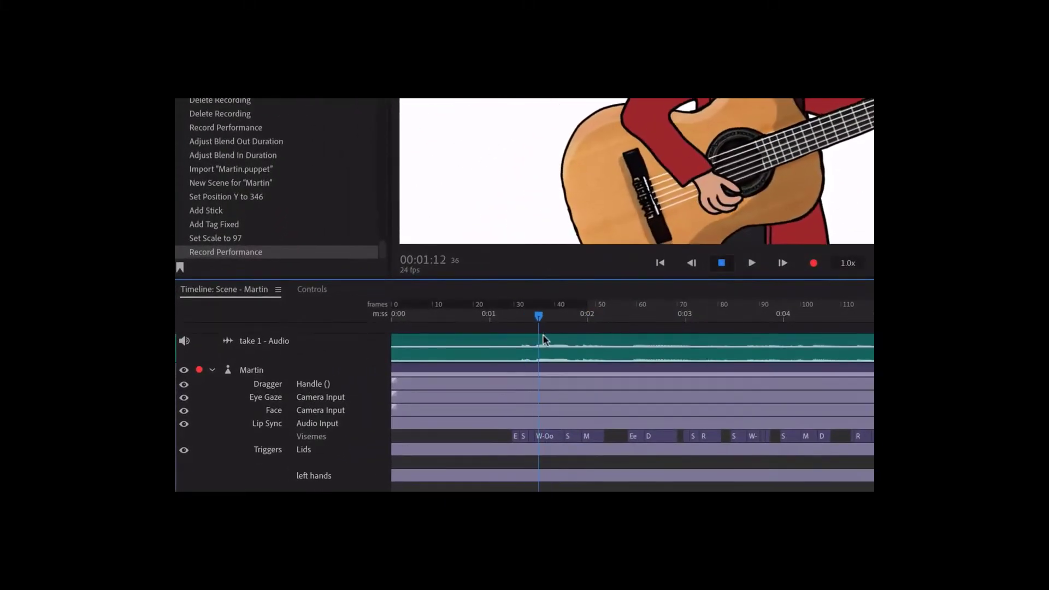
pyautogui.moveTo(543, 339); pyautogui.dragTo(926, 363)
pyautogui.click(930, 434)
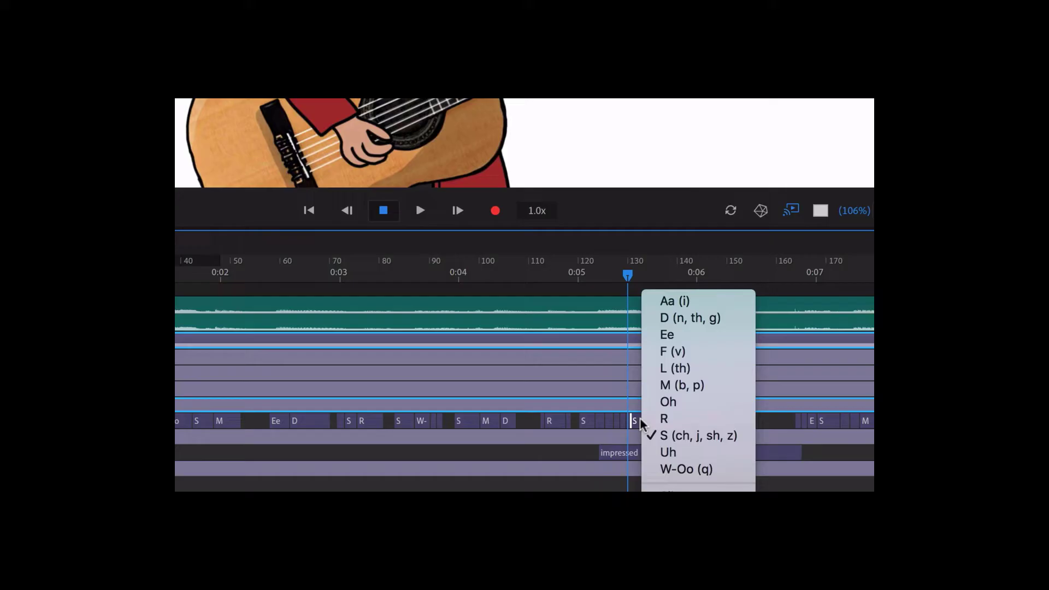
pyautogui.click(696, 349)
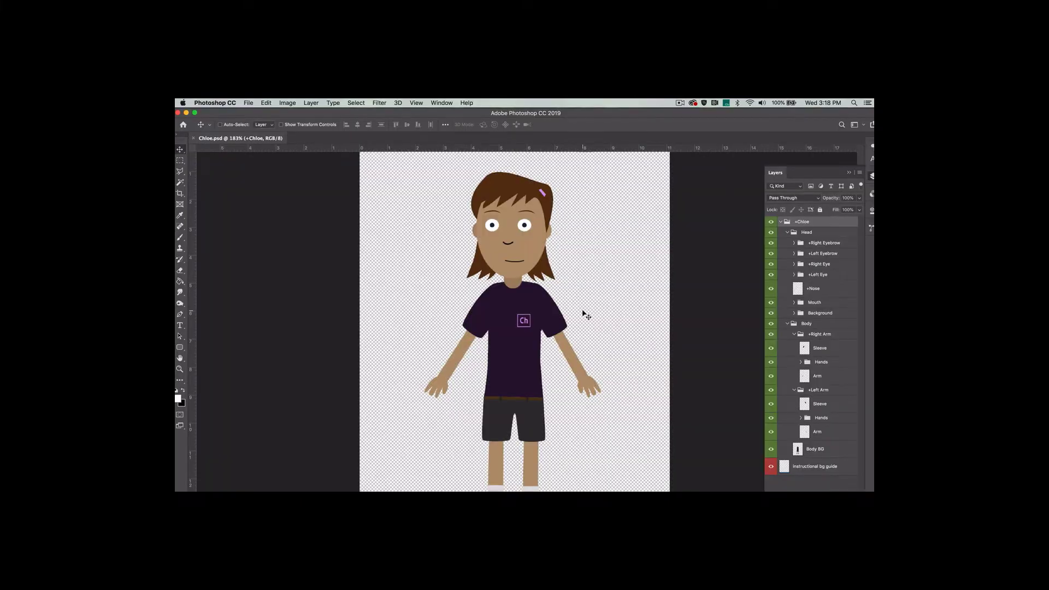
# Choose Quit Photoshop CC from the Photoshop CC application menu
pyautogui.click(230, 104)
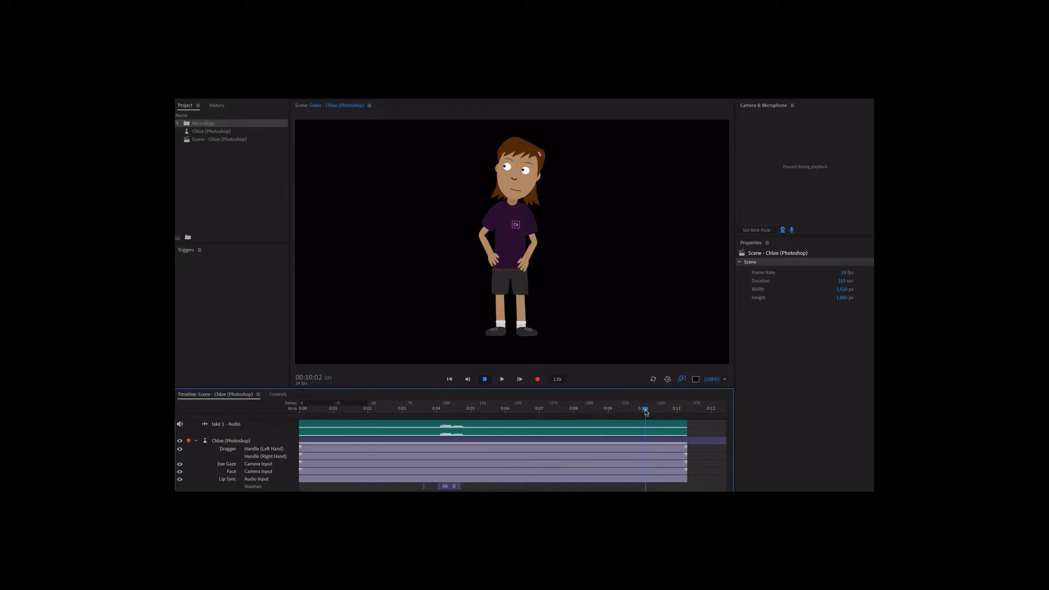
# Replay the waving section of the take, then select the Chloe (Photoshop) puppet track
pyautogui.moveTo(645, 411); pyautogui.dragTo(617, 413)
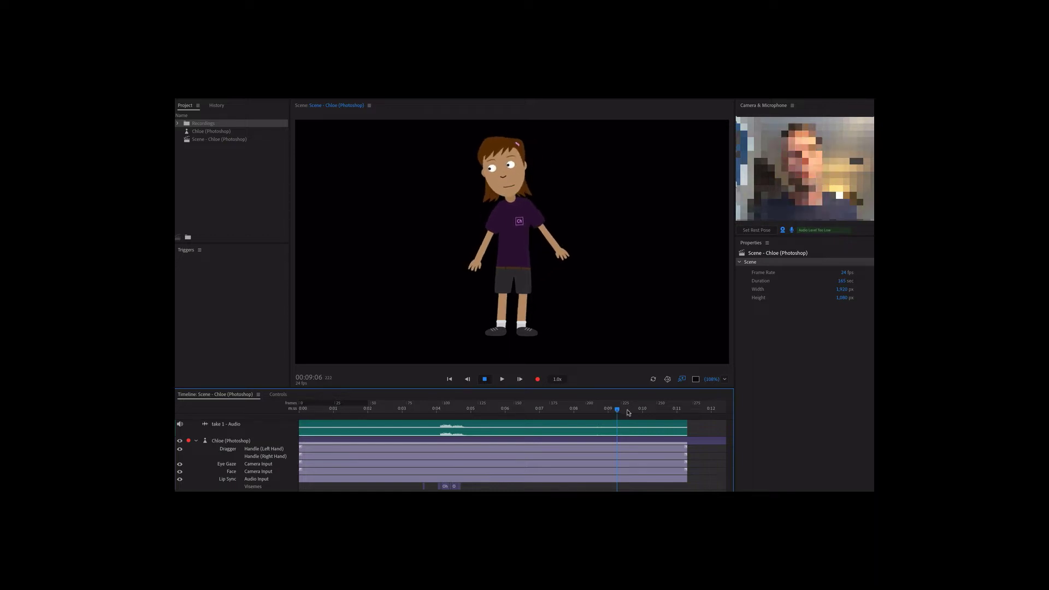
pyautogui.moveTo(609, 411)
pyautogui.mouseDown()
pyautogui.moveTo(577, 415)
pyautogui.moveTo(619, 412)
pyautogui.mouseUp()
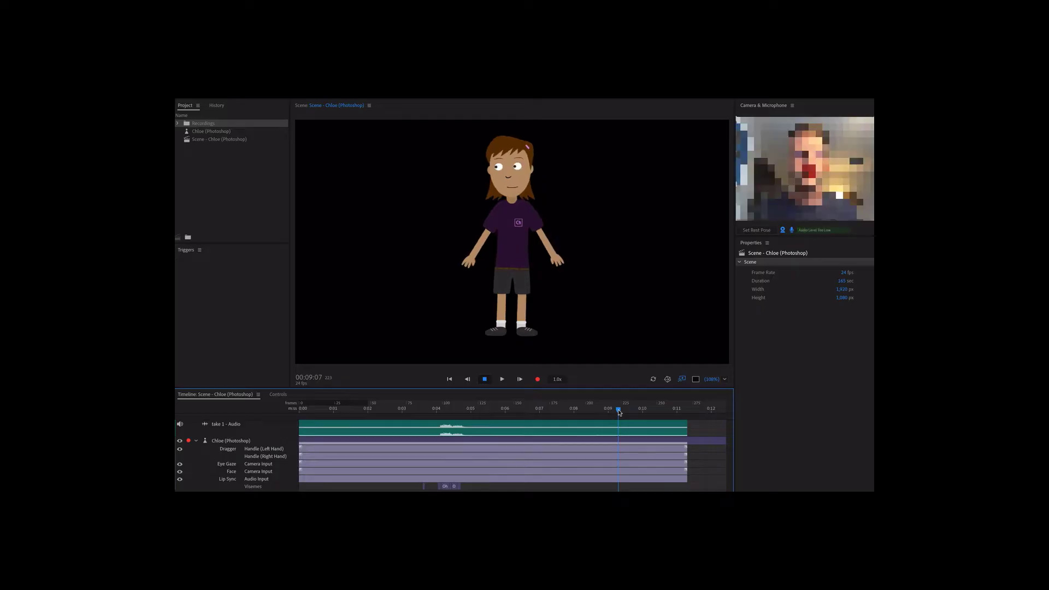
pyautogui.click(467, 441)
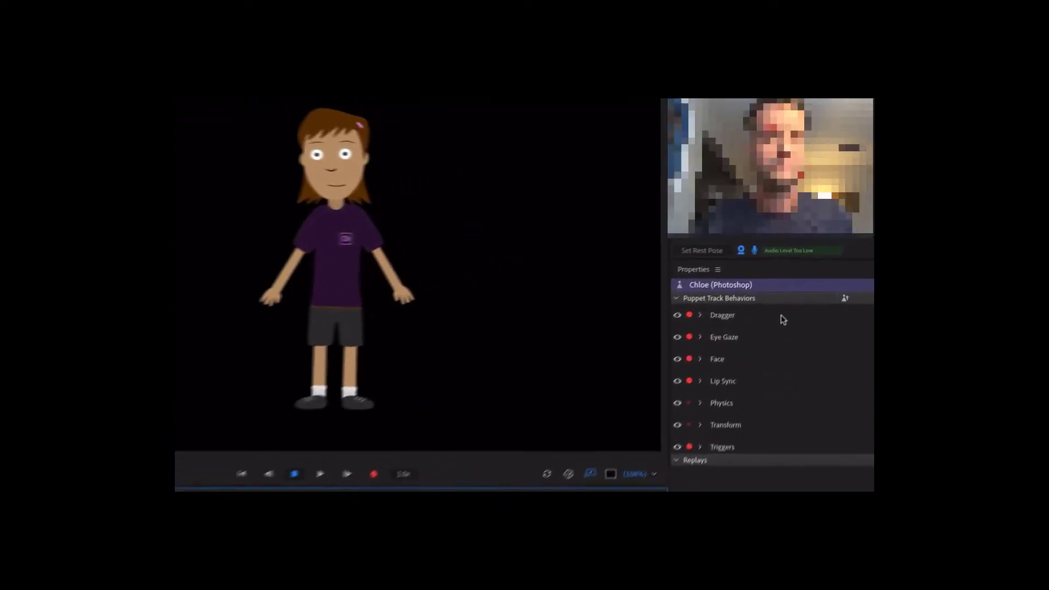
# Disarm Dragger, Eye Gaze and Lip Sync, and switch off the microphone input
pyautogui.click(678, 323)
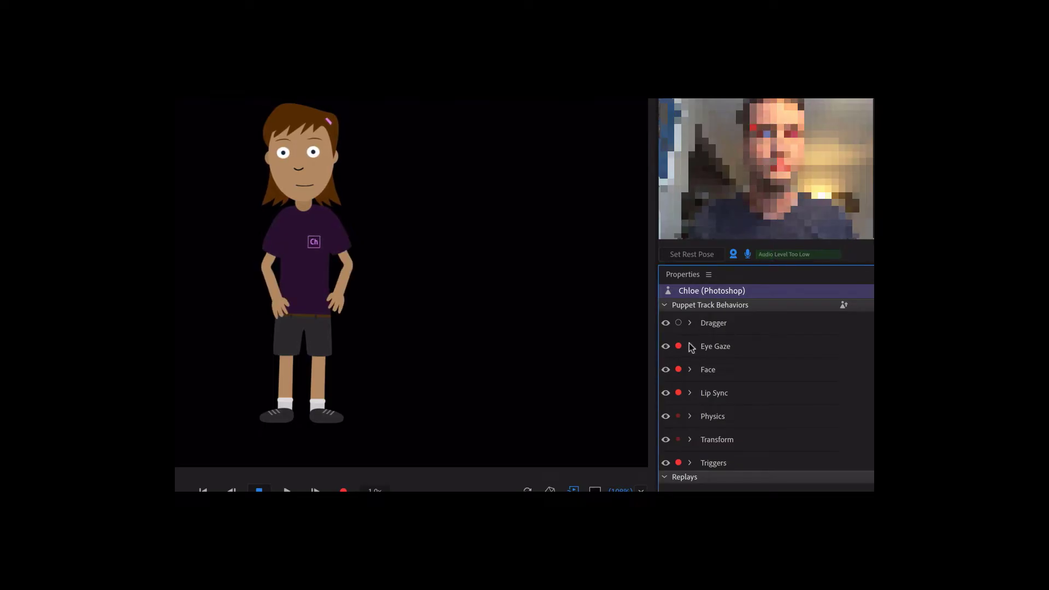
pyautogui.click(678, 346)
pyautogui.click(679, 393)
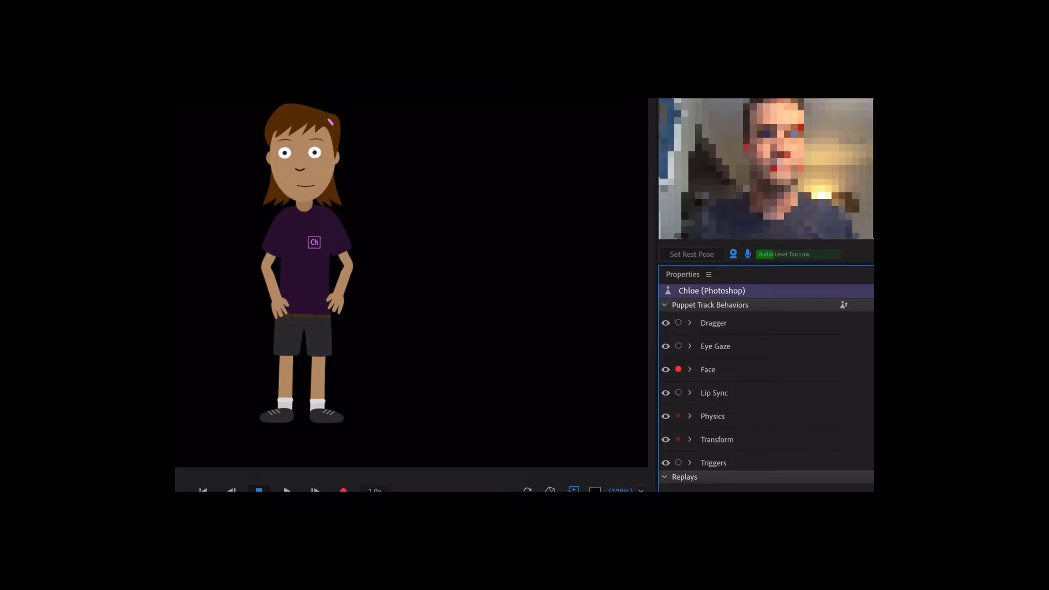
pyautogui.click(747, 254)
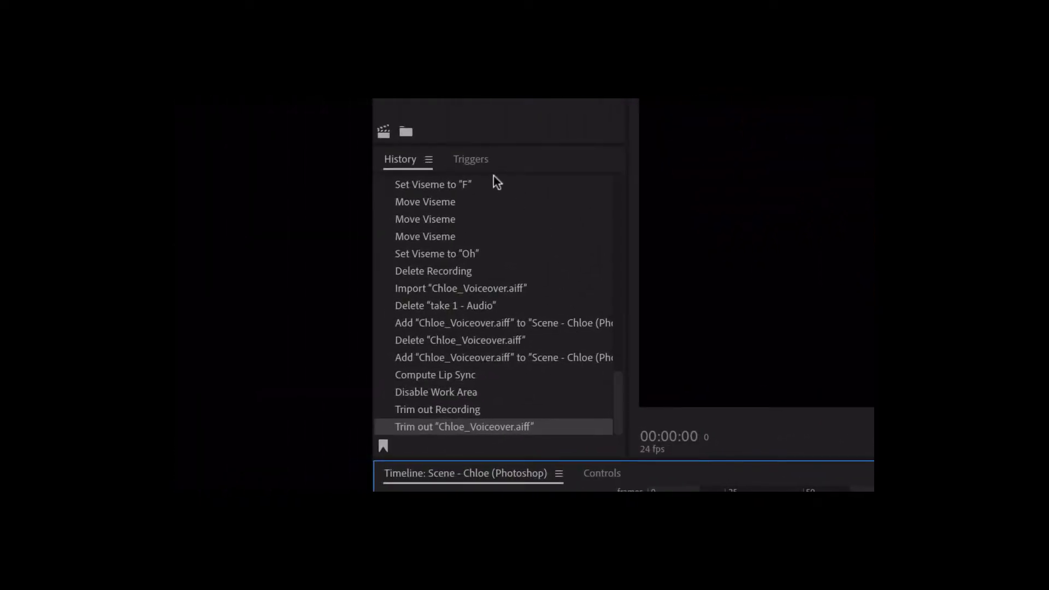
# Select the right-hand Switch and Blink On triggers, then view their performance buttons in Controls
pyautogui.click(471, 159)
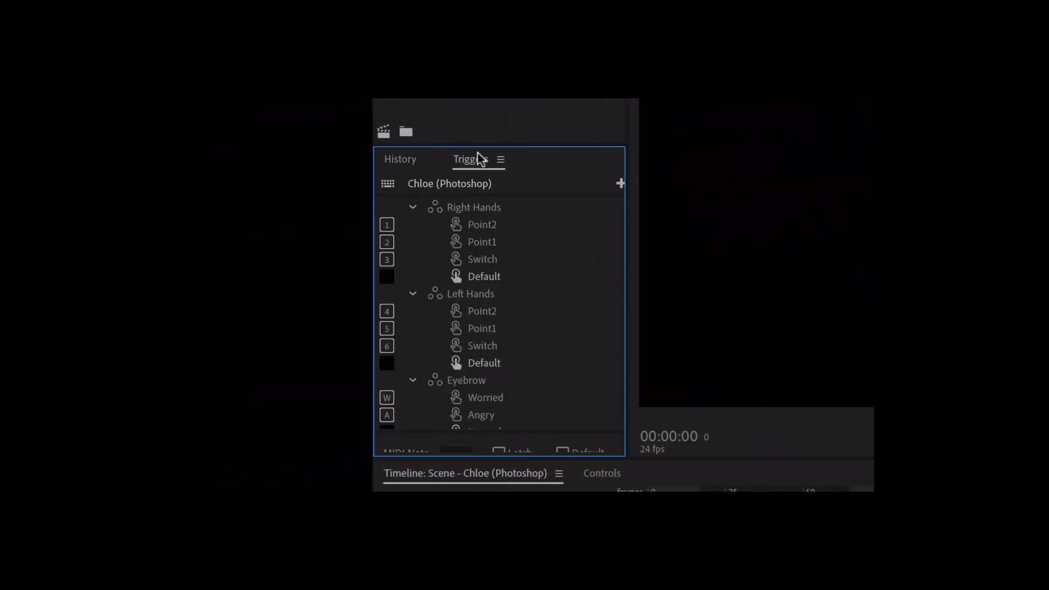
pyautogui.click(524, 261)
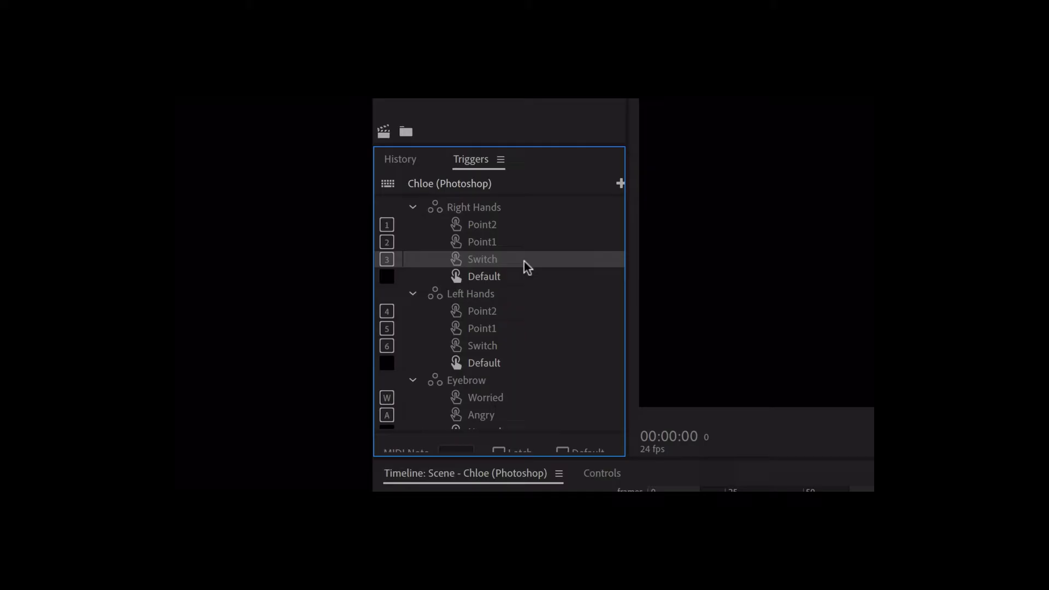
pyautogui.scroll(-3, 525, 267)
pyautogui.click(503, 406)
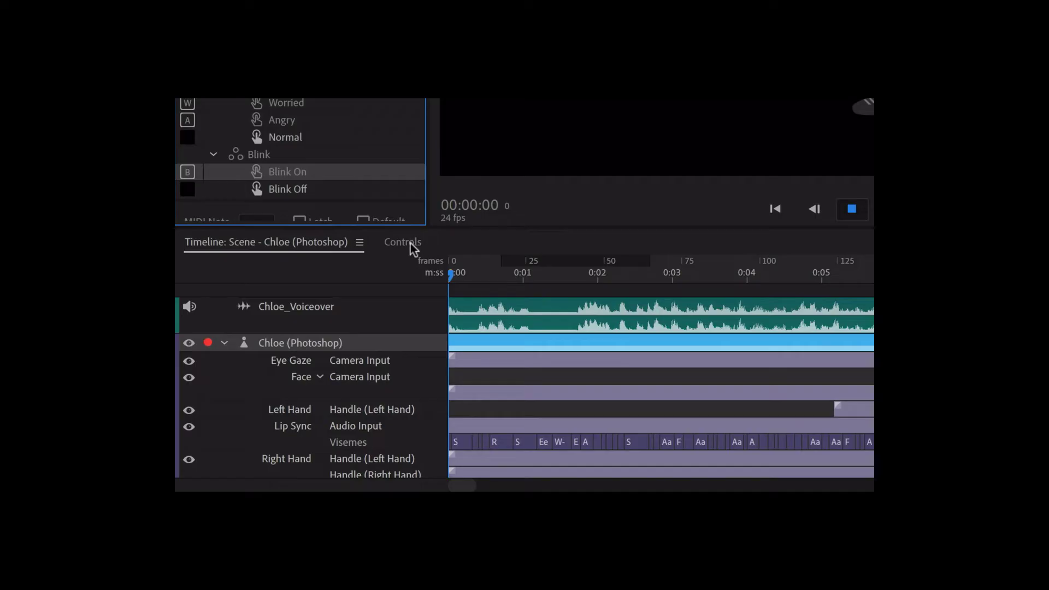
pyautogui.click(404, 244)
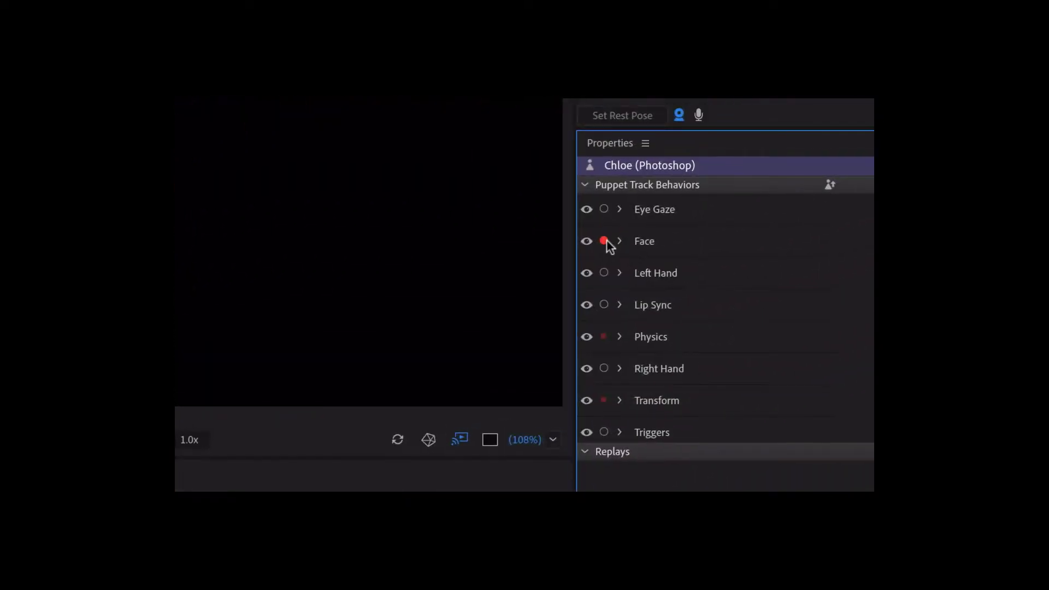
# Arm the Triggers behavior and fire the B blink trigger to close Chloe's eyes
pyautogui.click(603, 432)
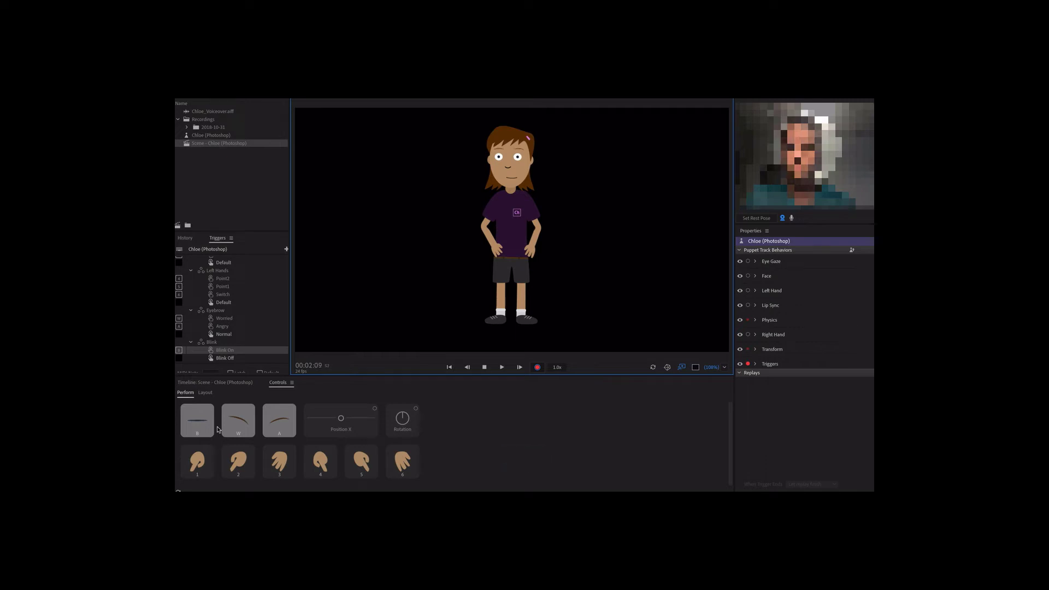
pyautogui.click(207, 428)
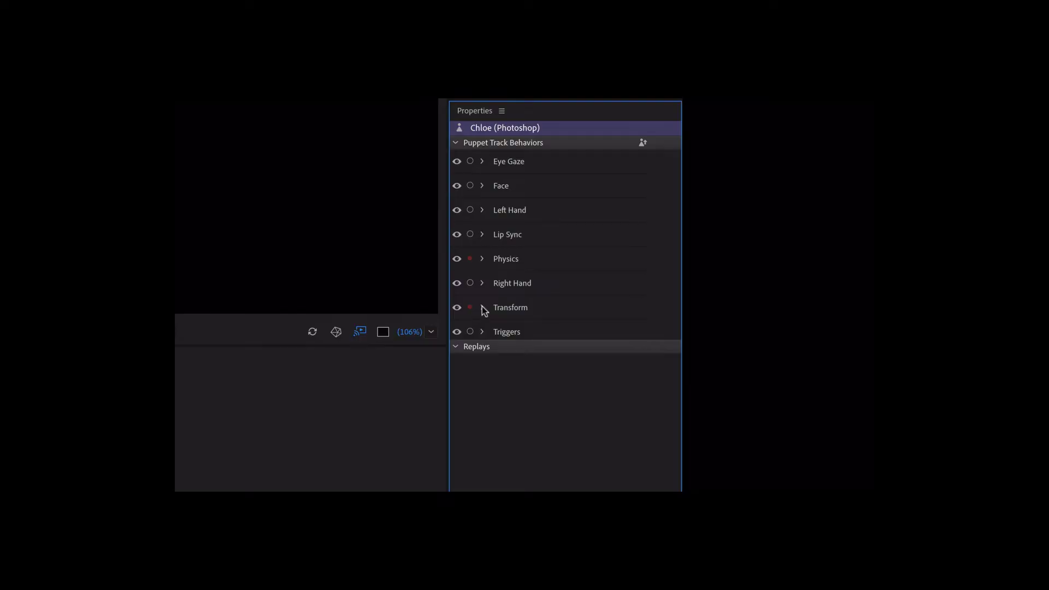
# Expand Transform, try Rotation and Position X, settling on Position X 385.2 and rotation 0
pyautogui.click(481, 307)
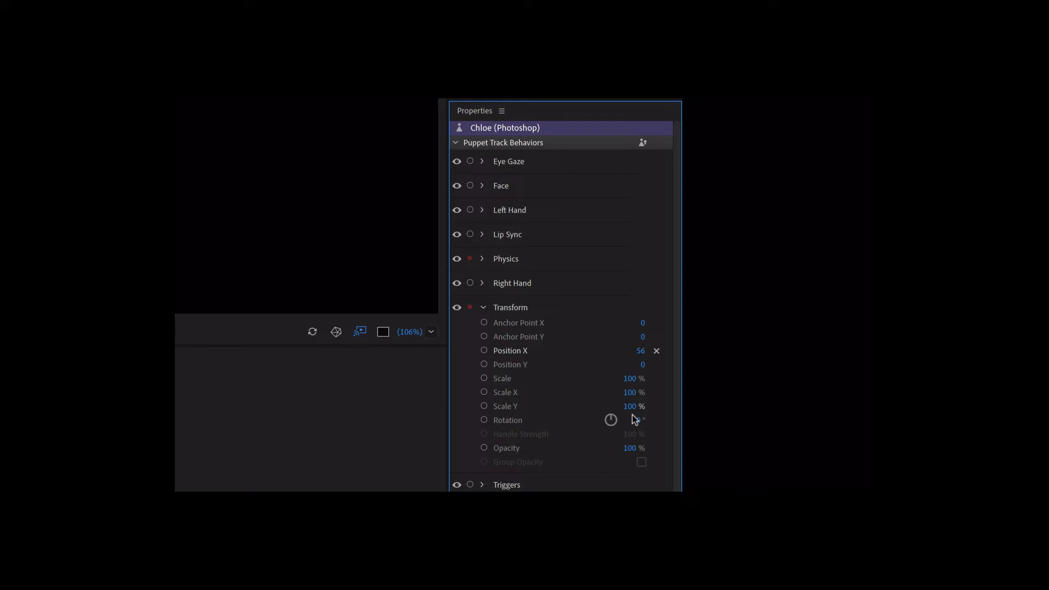
pyautogui.moveTo(610, 420); pyautogui.dragTo(614, 407)
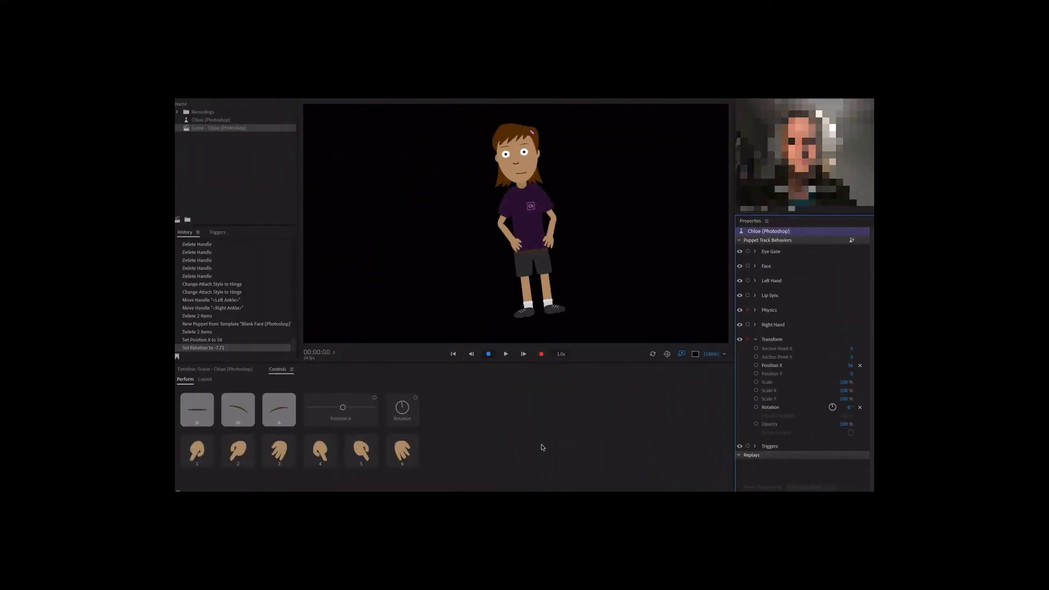
pyautogui.moveTo(342, 407)
pyautogui.mouseDown()
pyautogui.moveTo(351, 402)
pyautogui.moveTo(340, 407)
pyautogui.mouseUp()
pyautogui.moveTo(404, 409); pyautogui.dragTo(403, 407)
pyautogui.moveTo(340, 407); pyautogui.dragTo(355, 408)
pyautogui.click(583, 417)
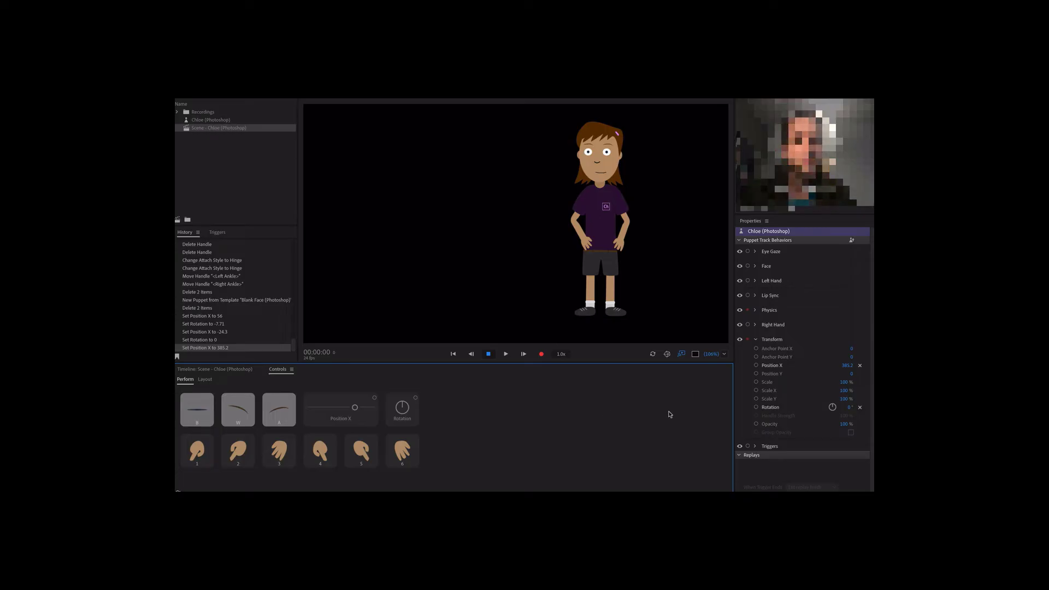
# Arm Position X and record a take sliding Chloe left across the stage
pyautogui.click(756, 364)
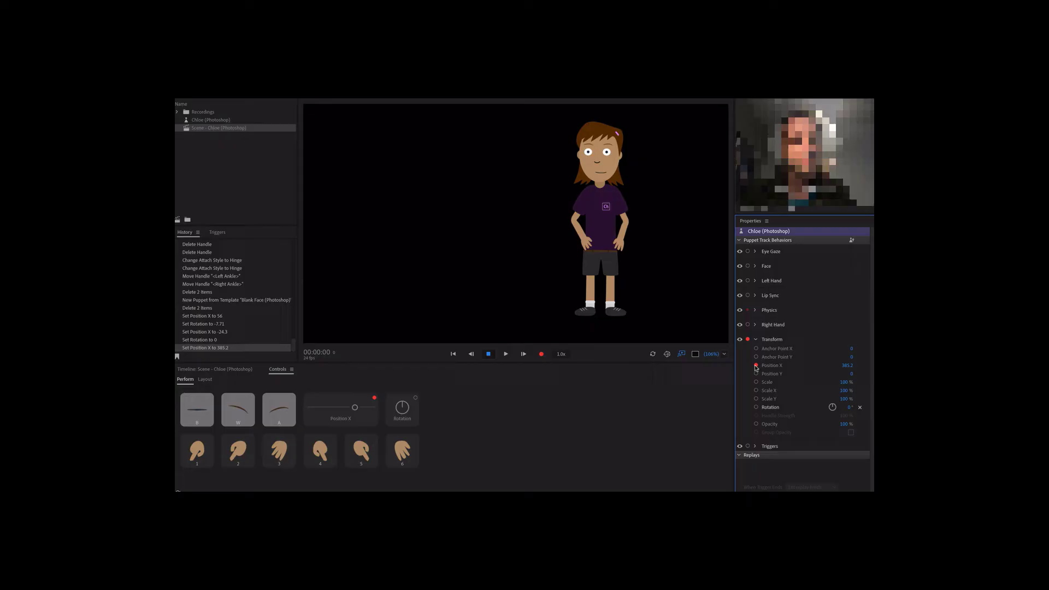
pyautogui.click(540, 354)
pyautogui.moveTo(849, 367); pyautogui.dragTo(646, 368)
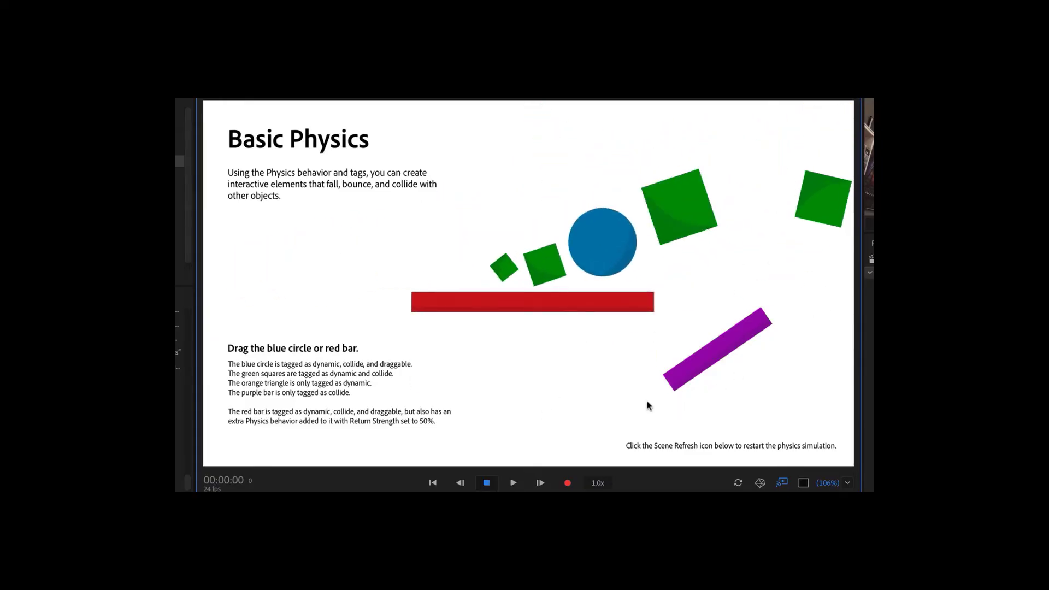
# Tug the red bar, then select PhysicsBeginnerLesson.chproj in the Physics Lessons folder
pyautogui.moveTo(564, 300); pyautogui.dragTo(510, 437)
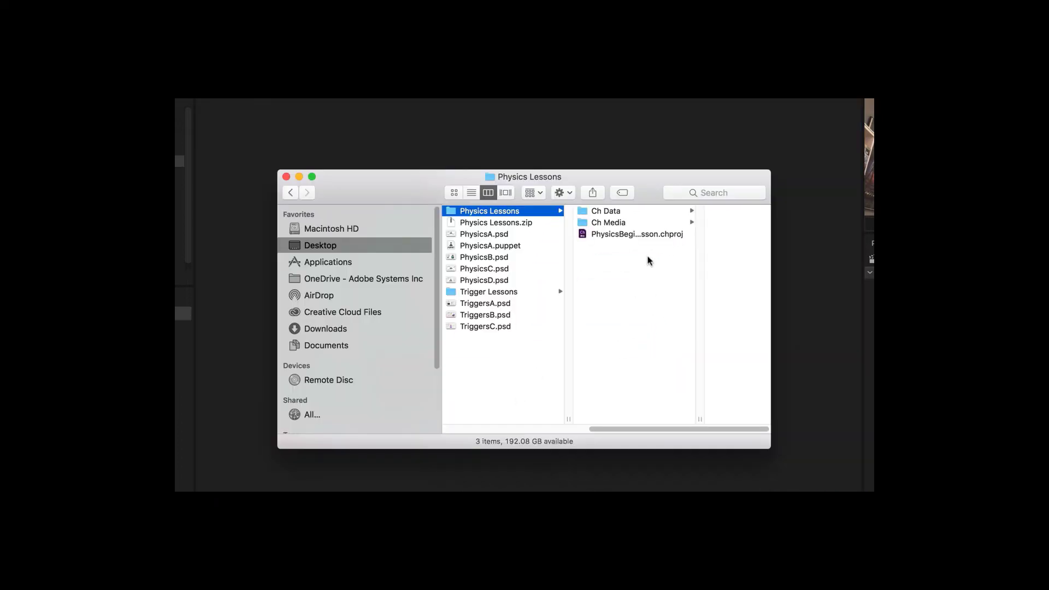
pyautogui.click(655, 233)
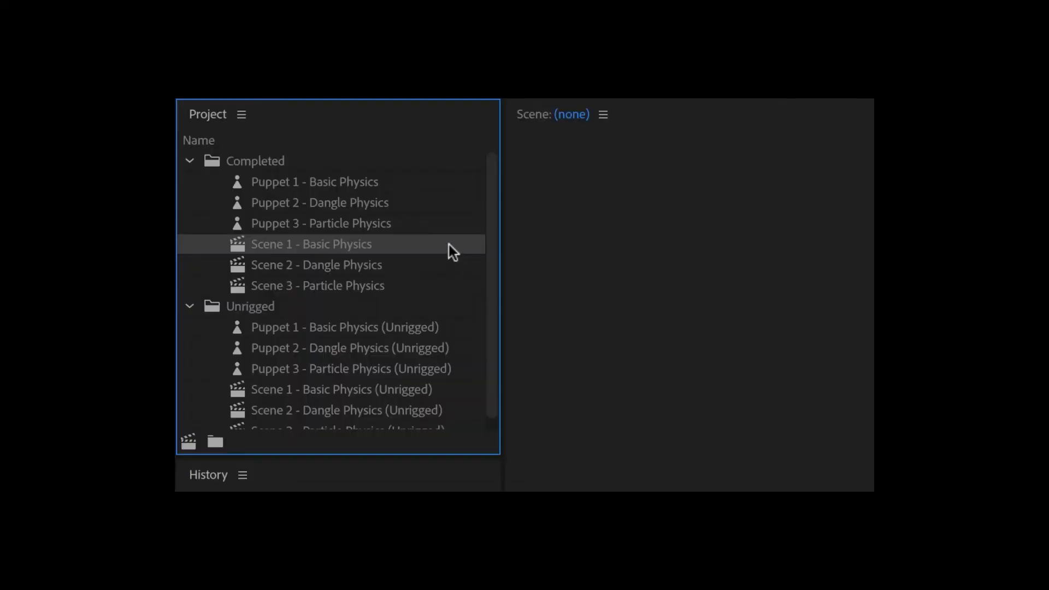
# Open the Completed folder and fling the red bar and blue circle into the green squares
pyautogui.click(435, 160)
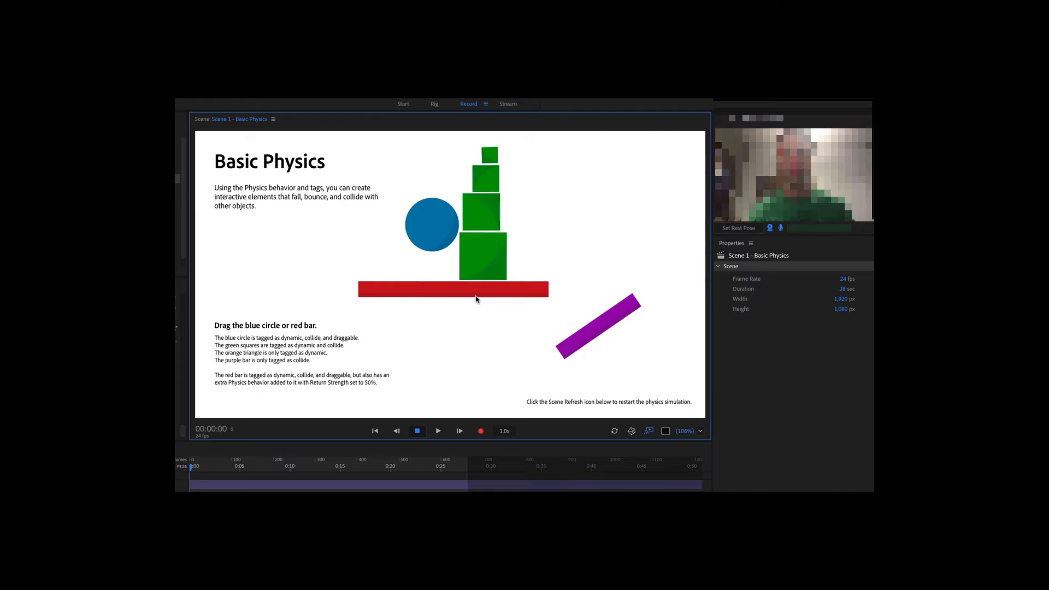
pyautogui.moveTo(475, 299)
pyautogui.mouseDown()
pyautogui.moveTo(440, 344)
pyautogui.moveTo(478, 303)
pyautogui.moveTo(371, 377)
pyautogui.moveTo(458, 289)
pyautogui.mouseUp()
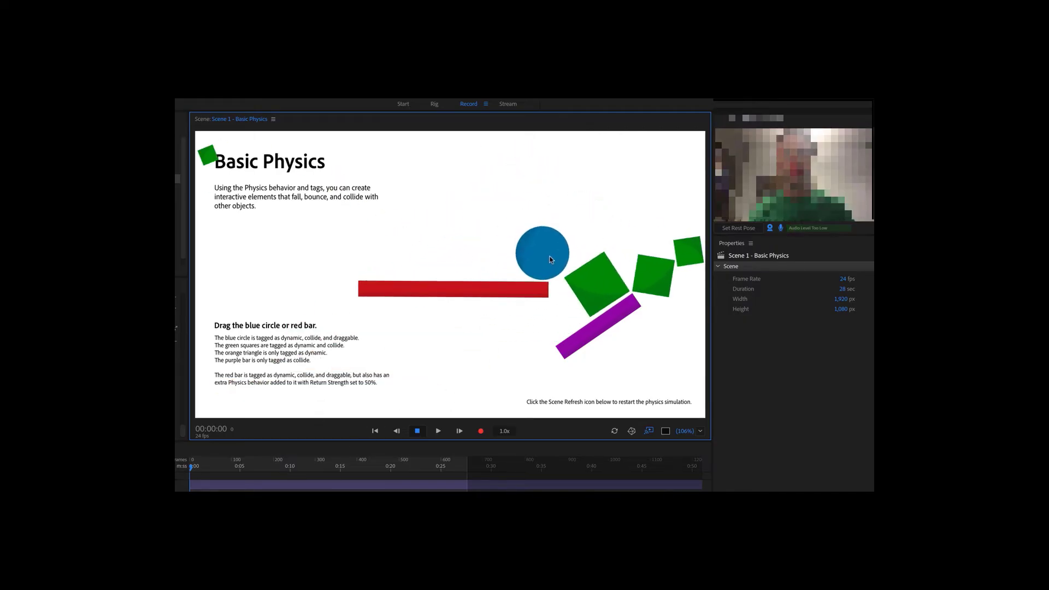
pyautogui.moveTo(550, 259); pyautogui.dragTo(254, 267)
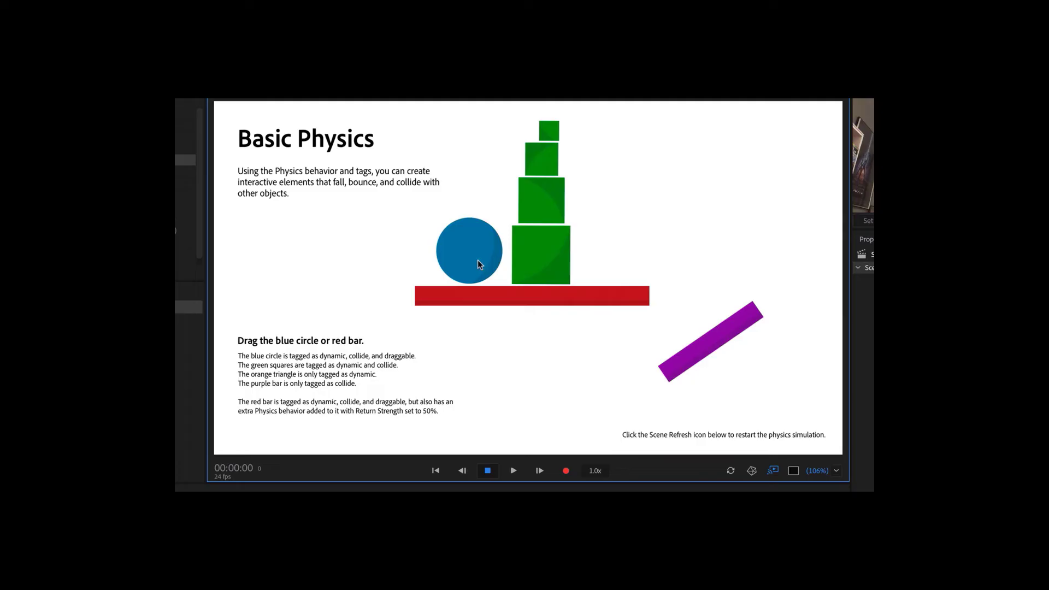
pyautogui.moveTo(477, 264); pyautogui.dragTo(530, 361)
# Spring the red bar to knock the shapes over, then restart the physics simulation
pyautogui.moveTo(496, 235); pyautogui.dragTo(727, 262)
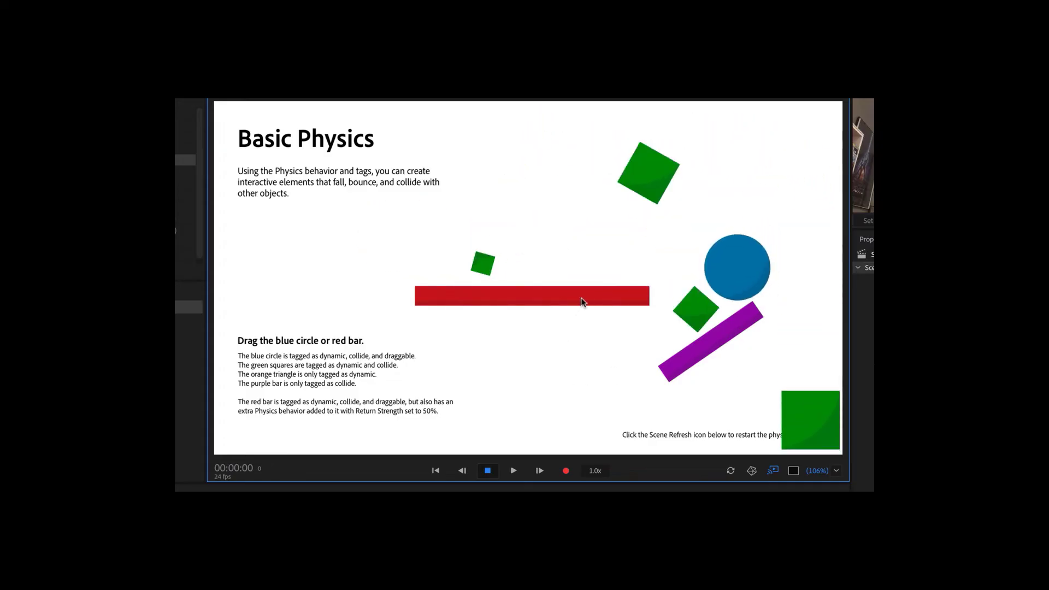
pyautogui.moveTo(582, 301); pyautogui.dragTo(495, 415)
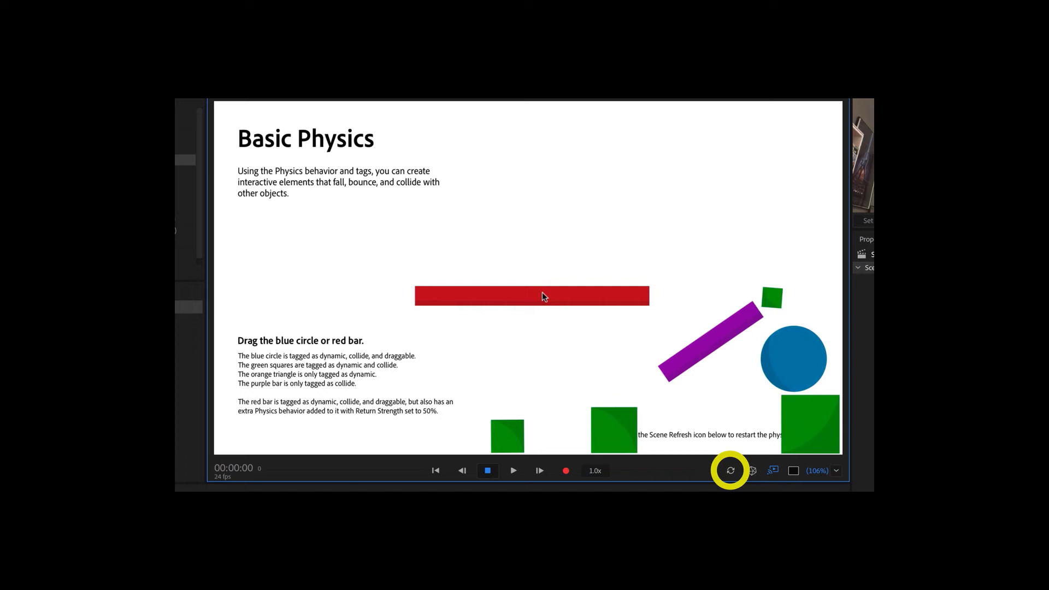
pyautogui.moveTo(543, 296); pyautogui.dragTo(481, 377)
pyautogui.click(730, 470)
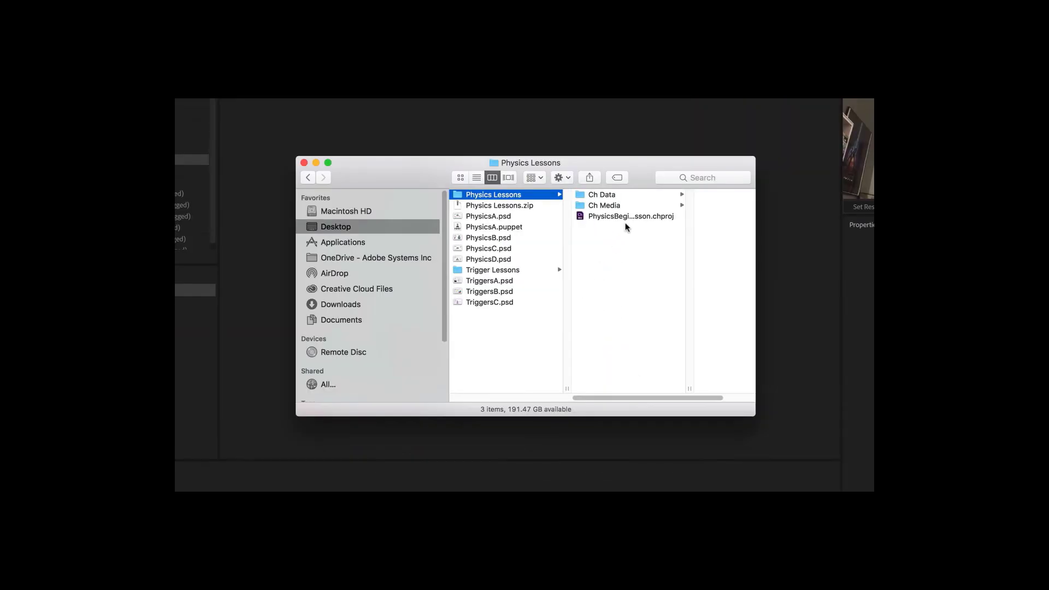
# Open Scene 2 - Dangle Physics and raise the Physics Dangle Stiffness to 200%
pyautogui.click(633, 220)
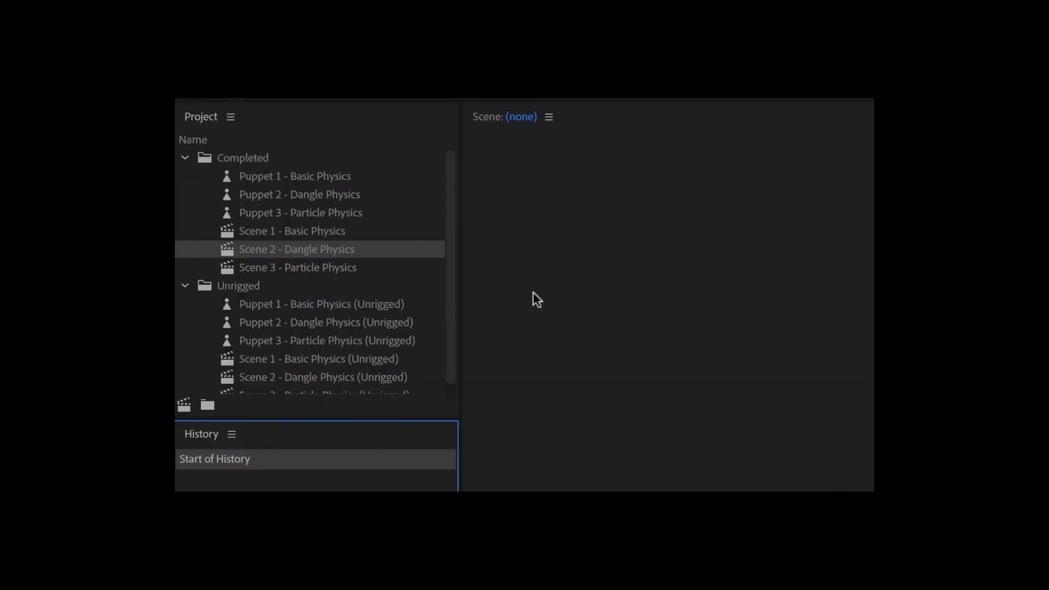
pyautogui.doubleClick(376, 245)
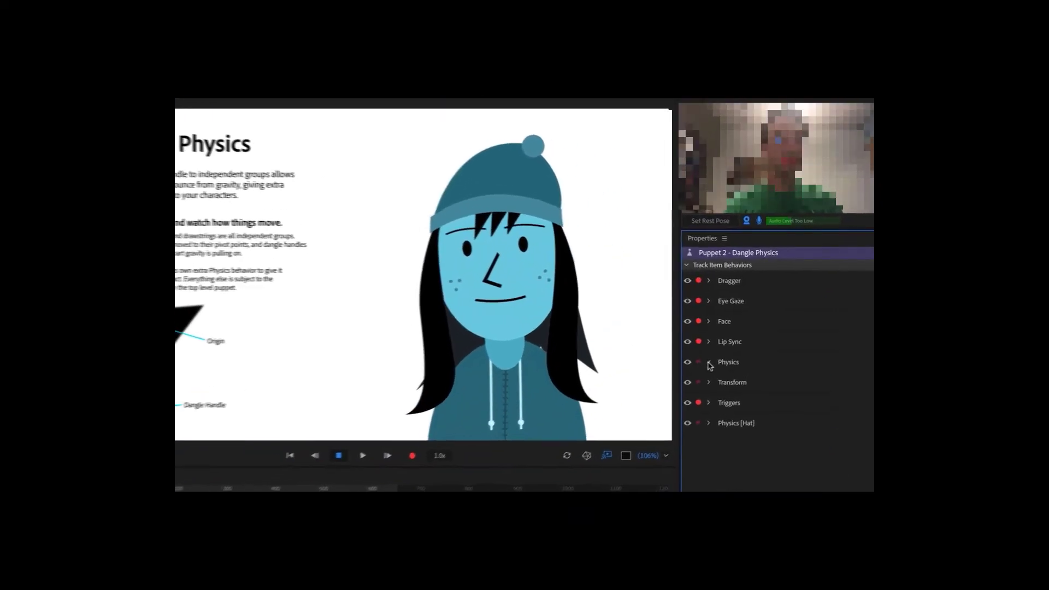
pyautogui.click(709, 363)
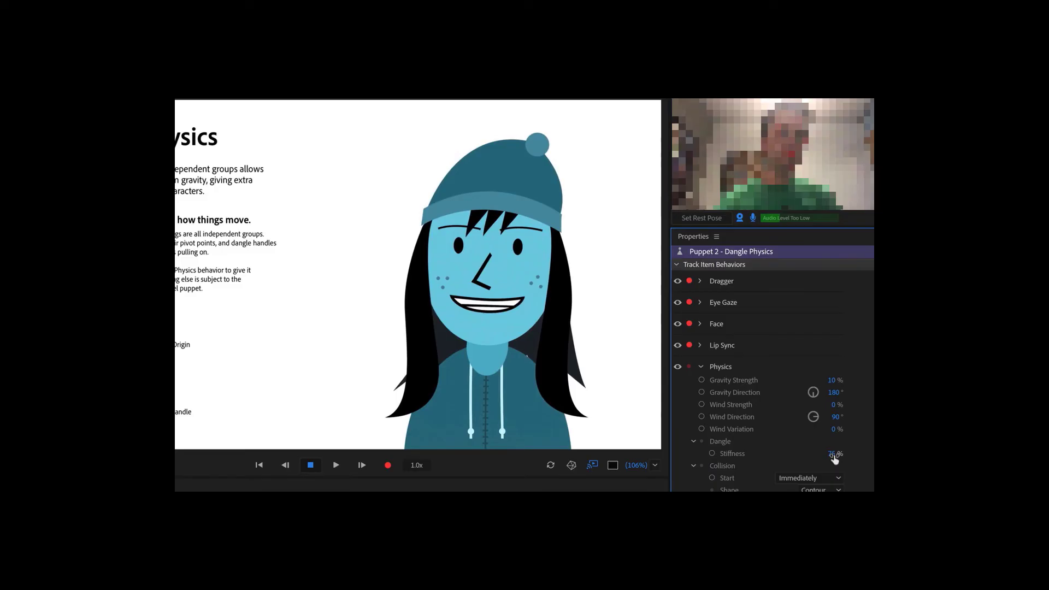
pyautogui.moveTo(833, 459); pyautogui.dragTo(879, 460)
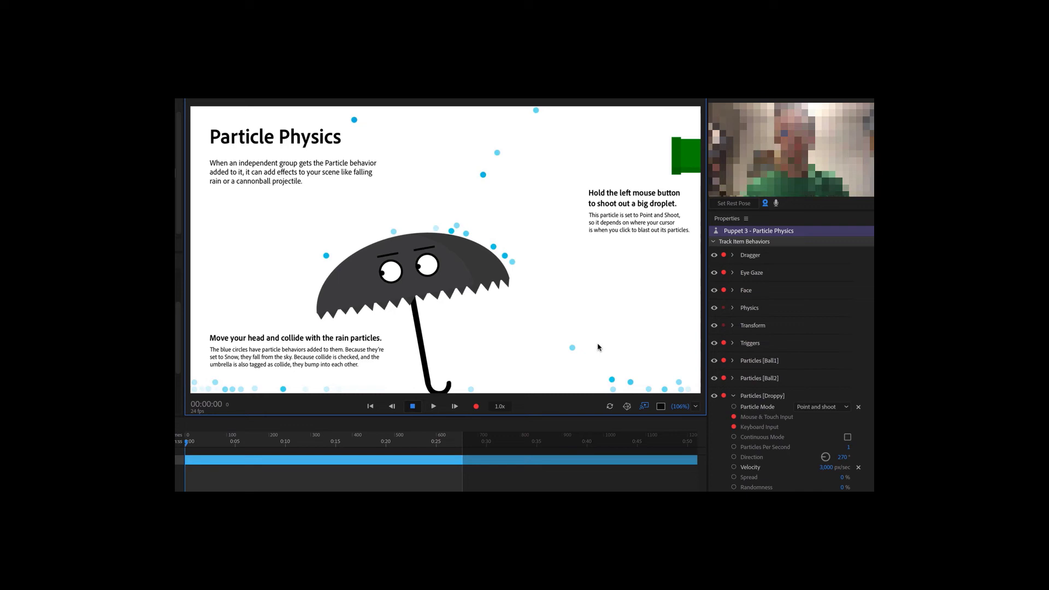
pyautogui.click(503, 223)
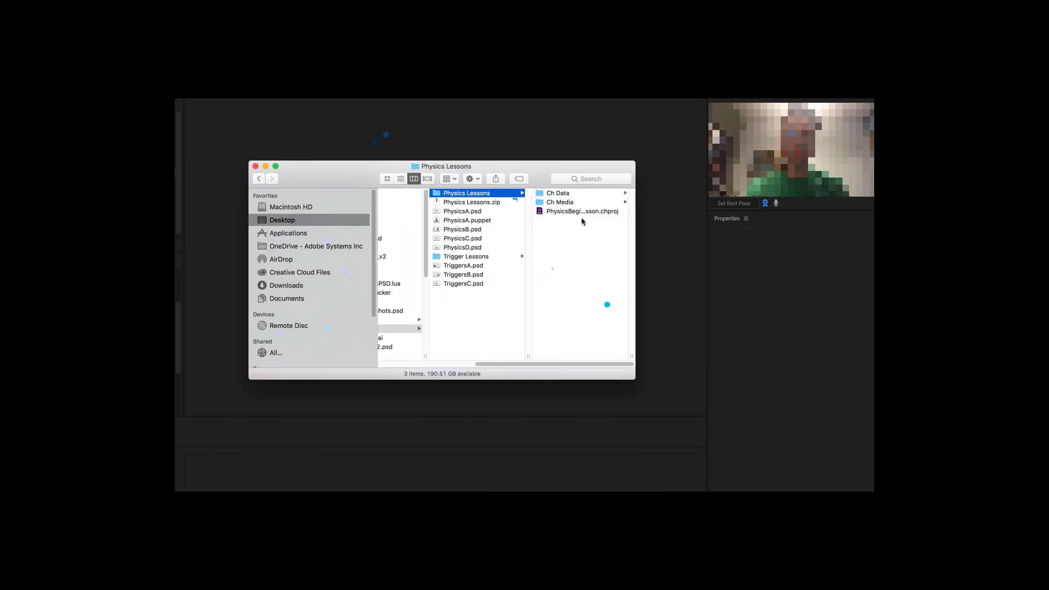
pyautogui.click(581, 213)
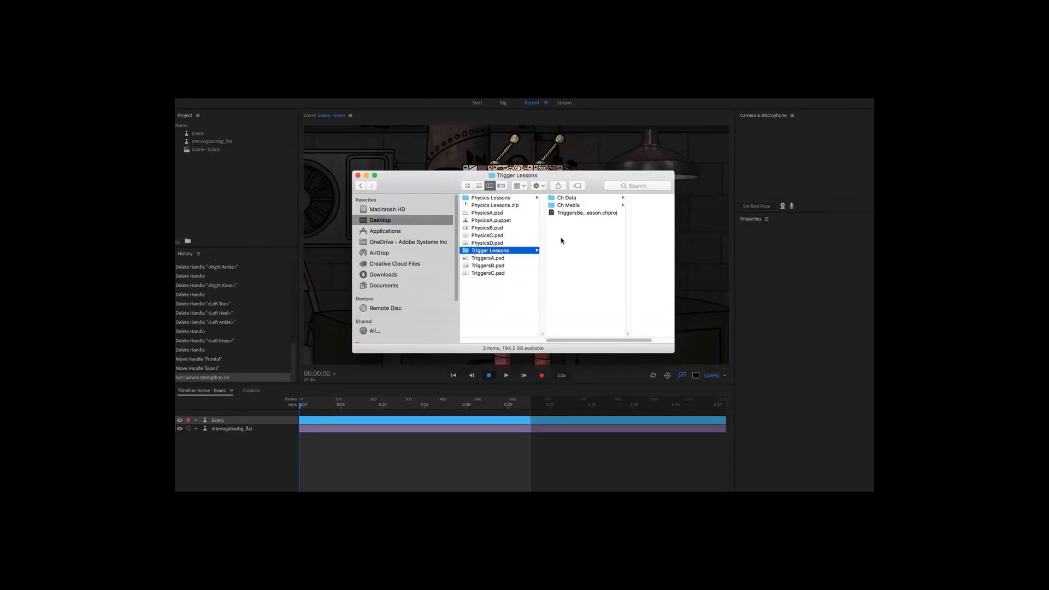
# Open Scene 1 - Basic Triggers from the Triggers lesson project and press 1 for the yellow light
pyautogui.click(586, 214)
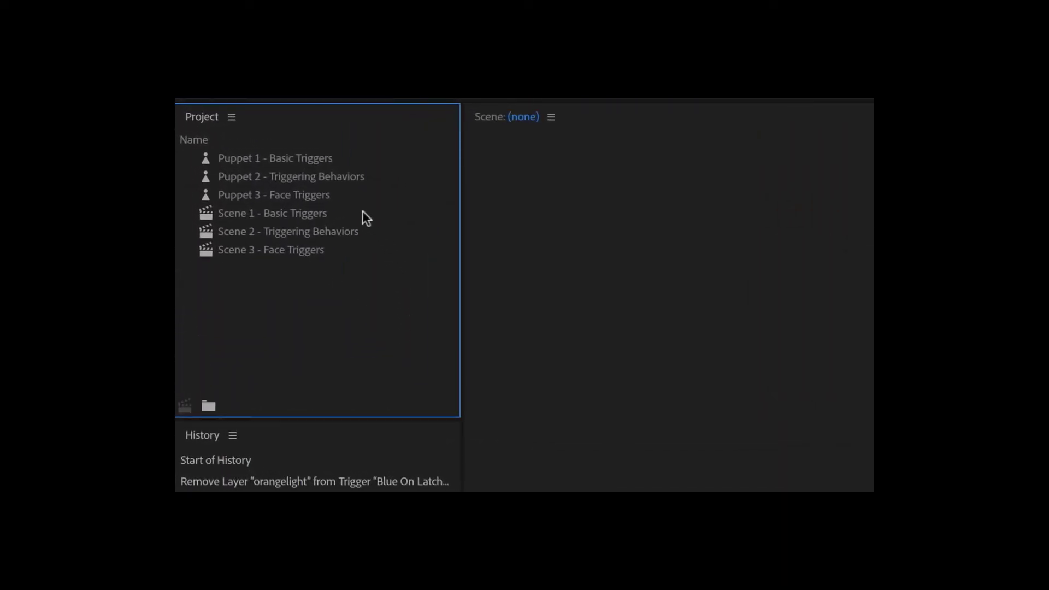
pyautogui.doubleClick(362, 212)
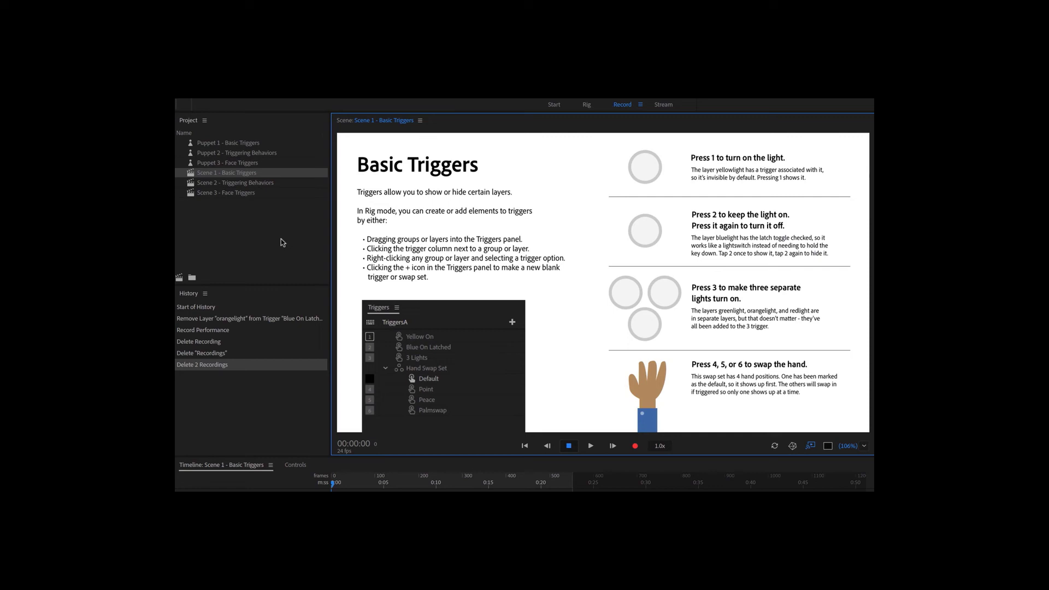
pyautogui.press('1')
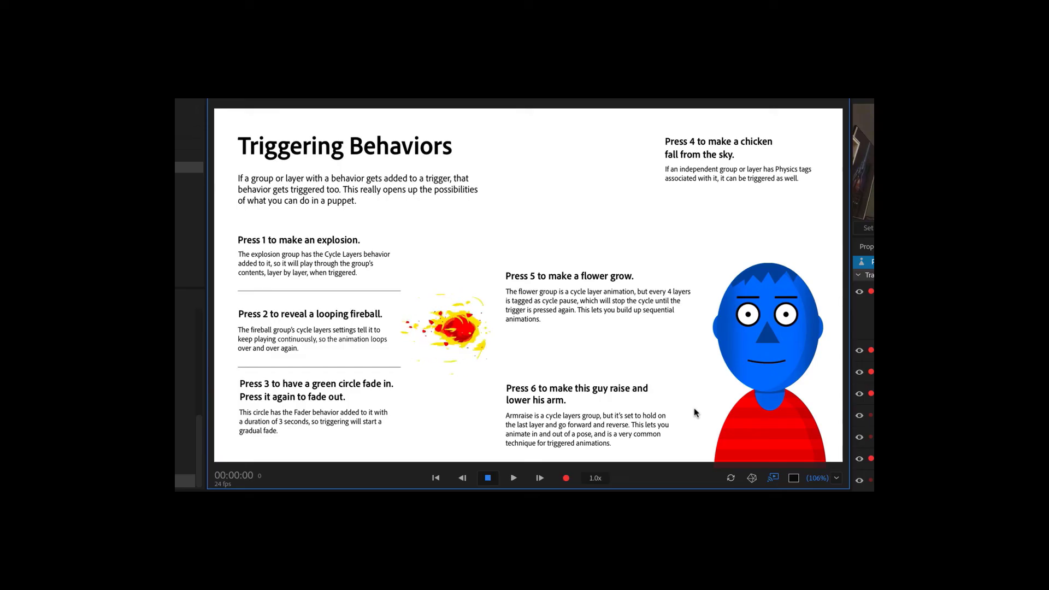
# Press 3–6 to fade the green circle, drop a chicken, grow the flower and raise the arm
pyautogui.press('3')
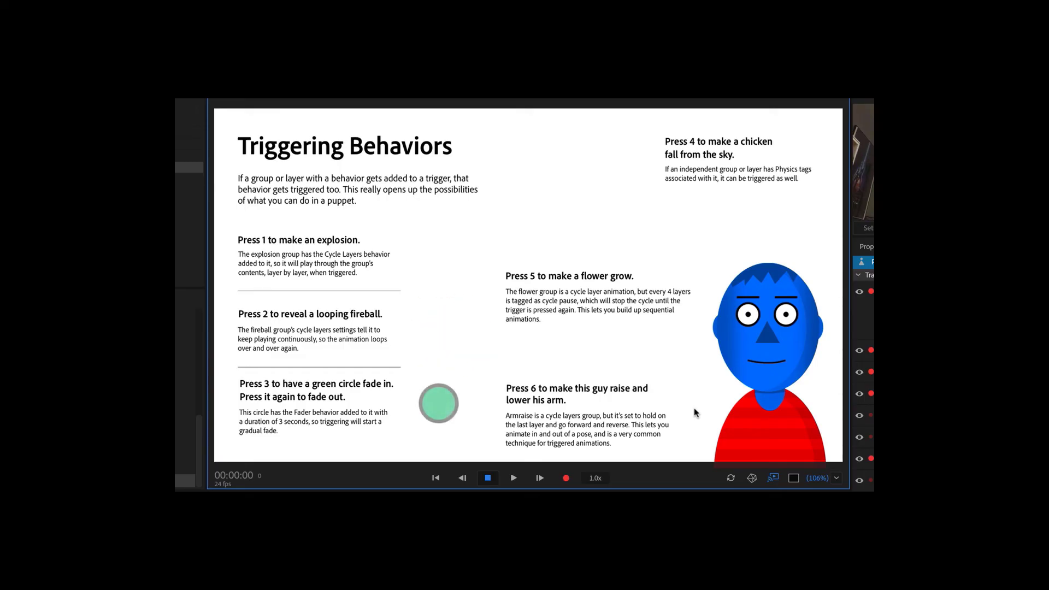
pyautogui.press('4')
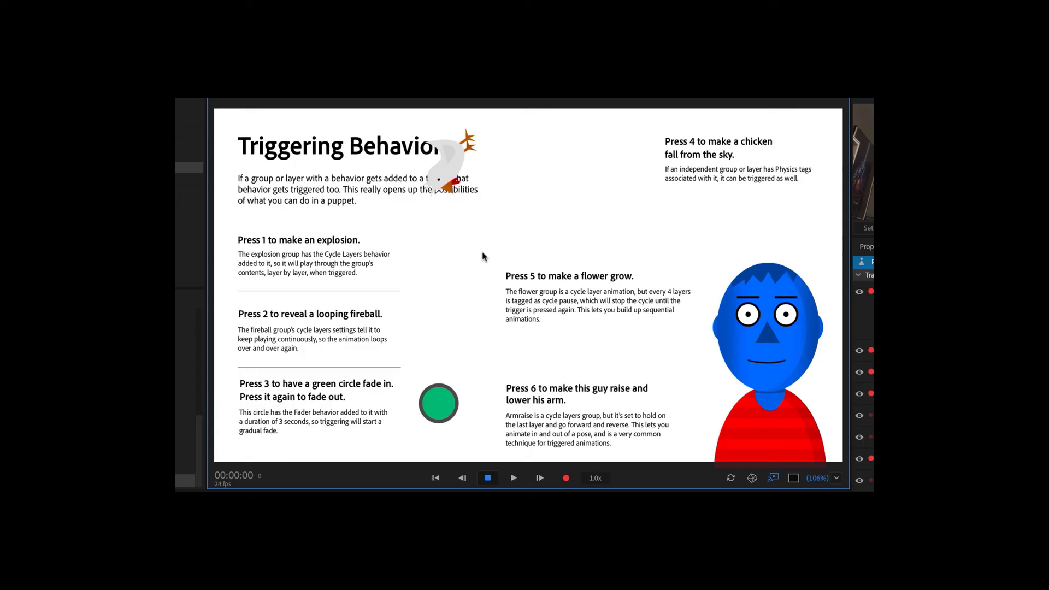
pyautogui.press('3')
pyautogui.press('5')
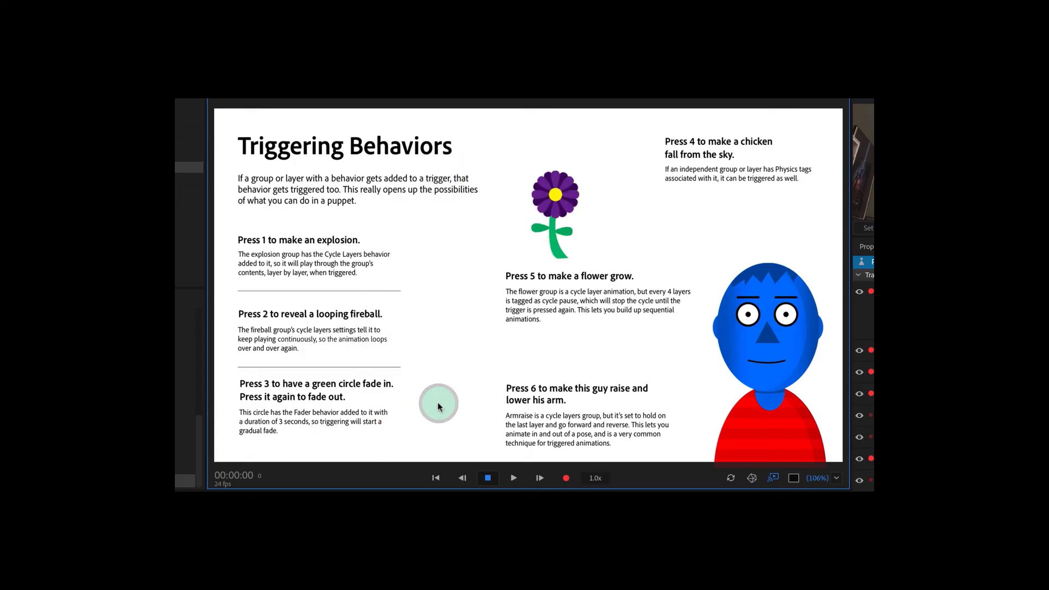
pyautogui.press('6')
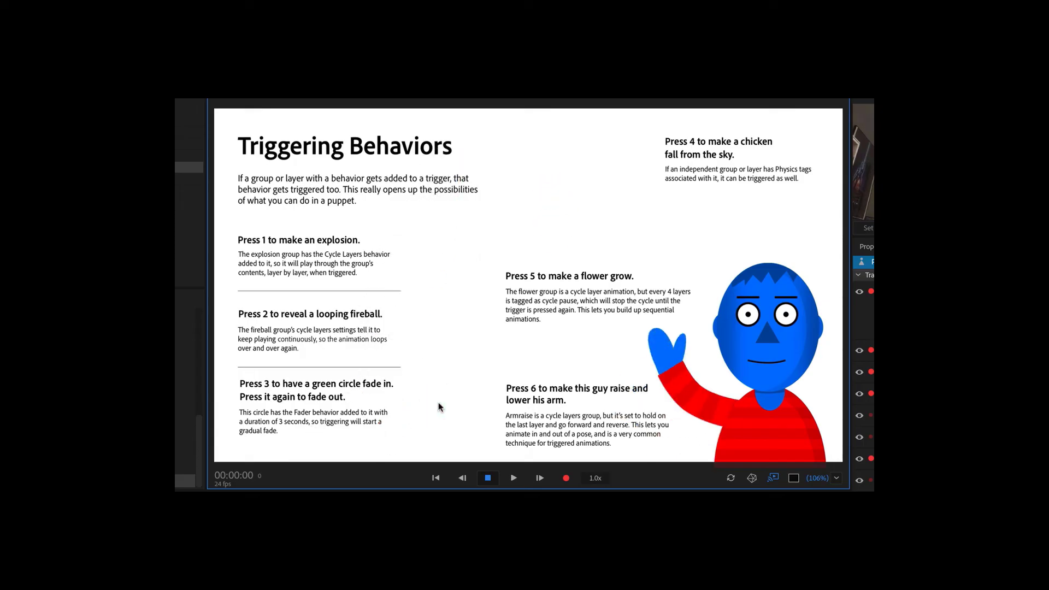
# Reopen the Triggers lesson project file with Cmd+O
pyautogui.press('super+o')
pyautogui.click(710, 236)
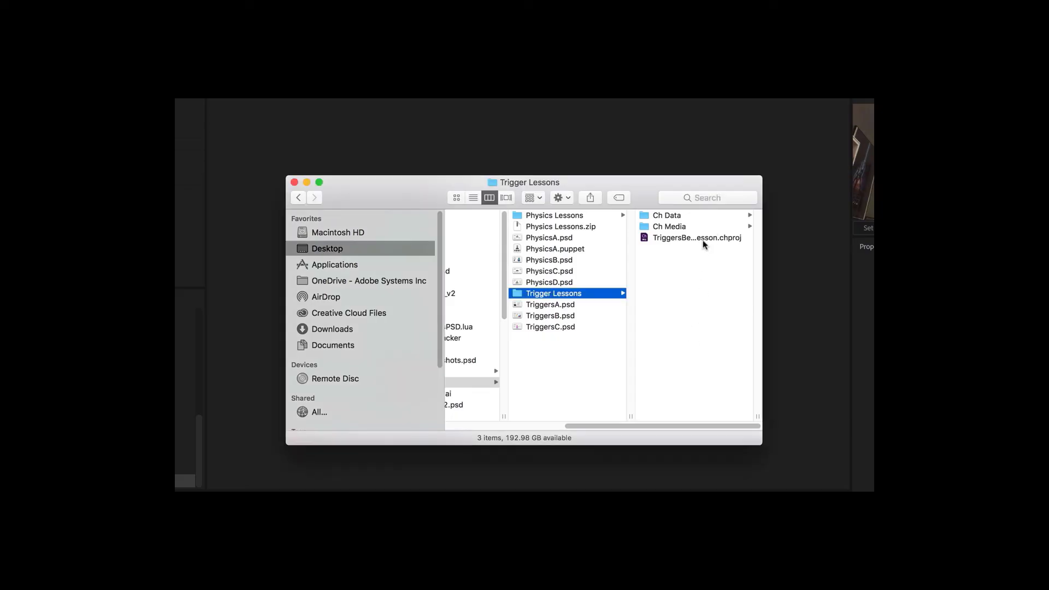
pyautogui.click(703, 240)
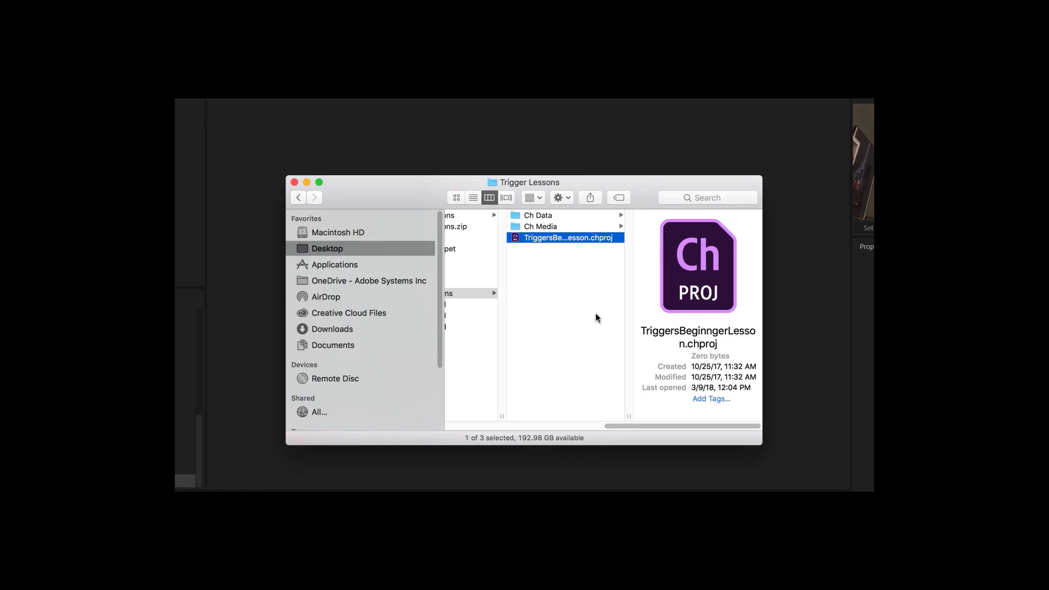
pyautogui.press('Return')
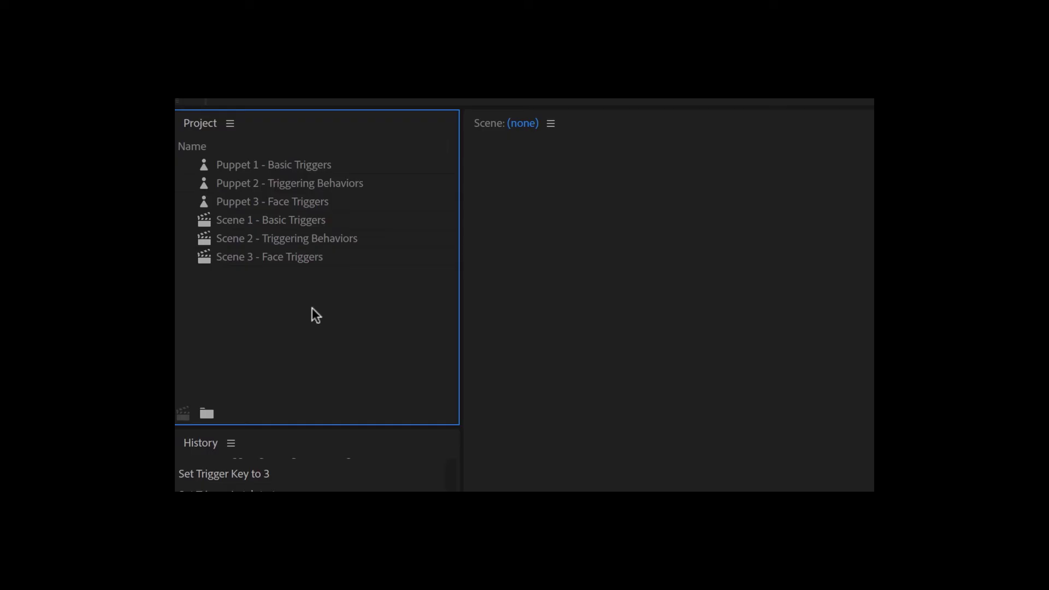
# Open Scene 2 - Triggering Behaviors and press 1 and 2 for the explosion and looping fireball
pyautogui.doubleClick(360, 238)
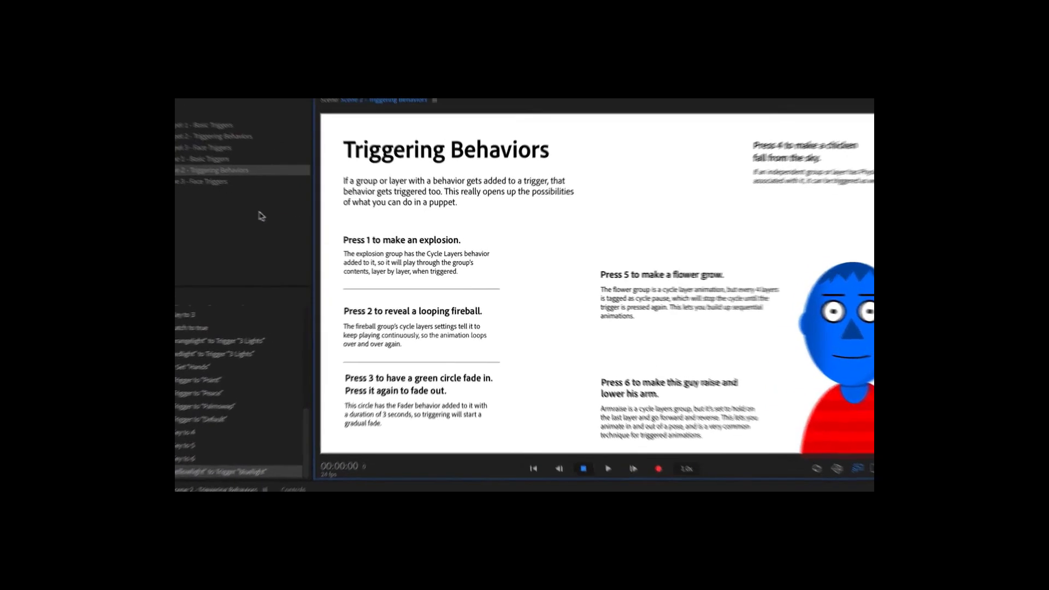
pyautogui.press('1')
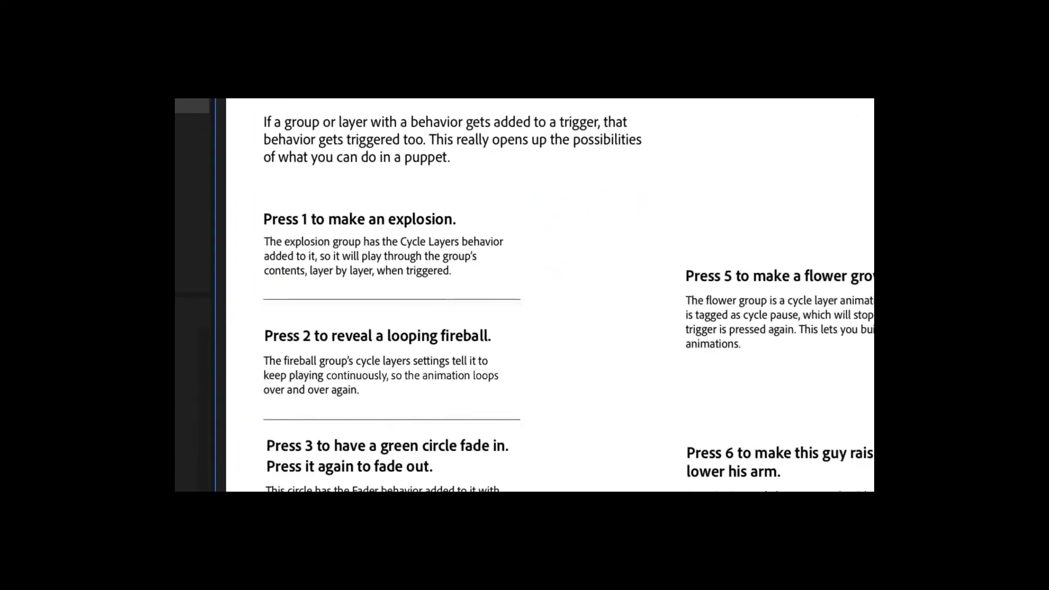
pyautogui.press('1')
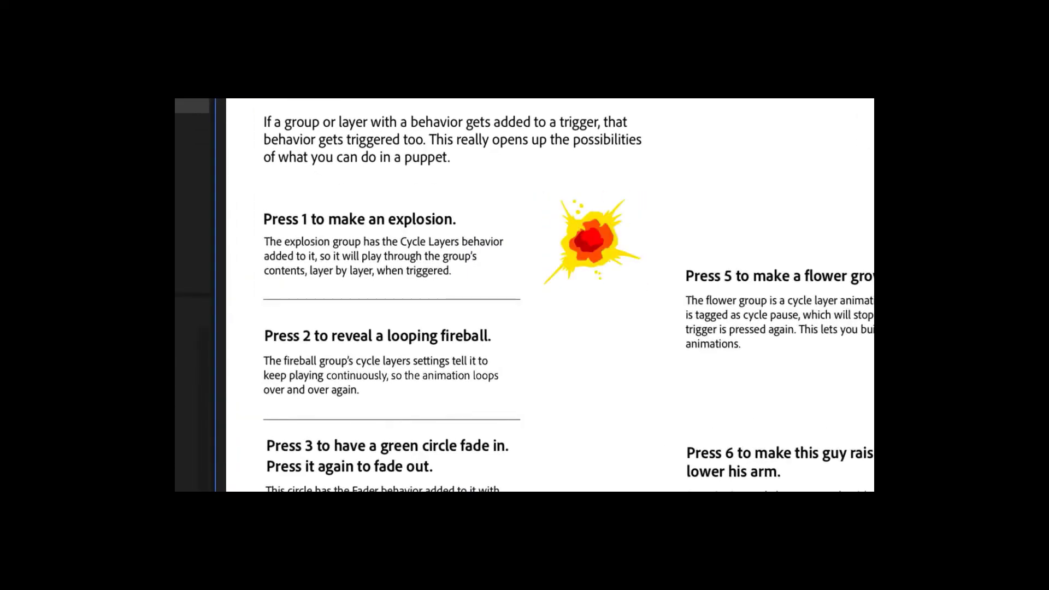
pyautogui.press('2')
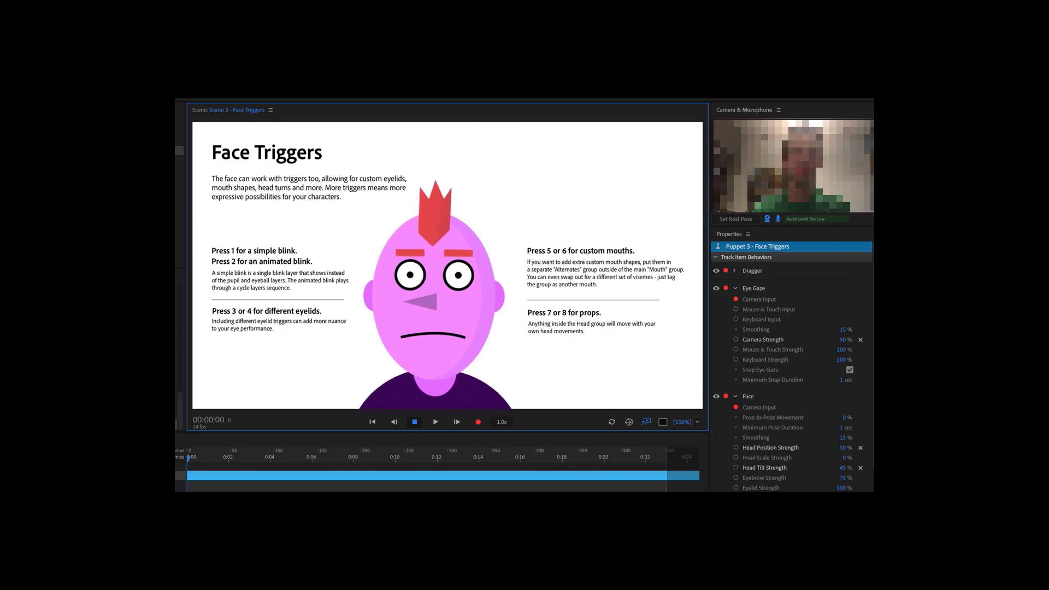
pyautogui.press('7')
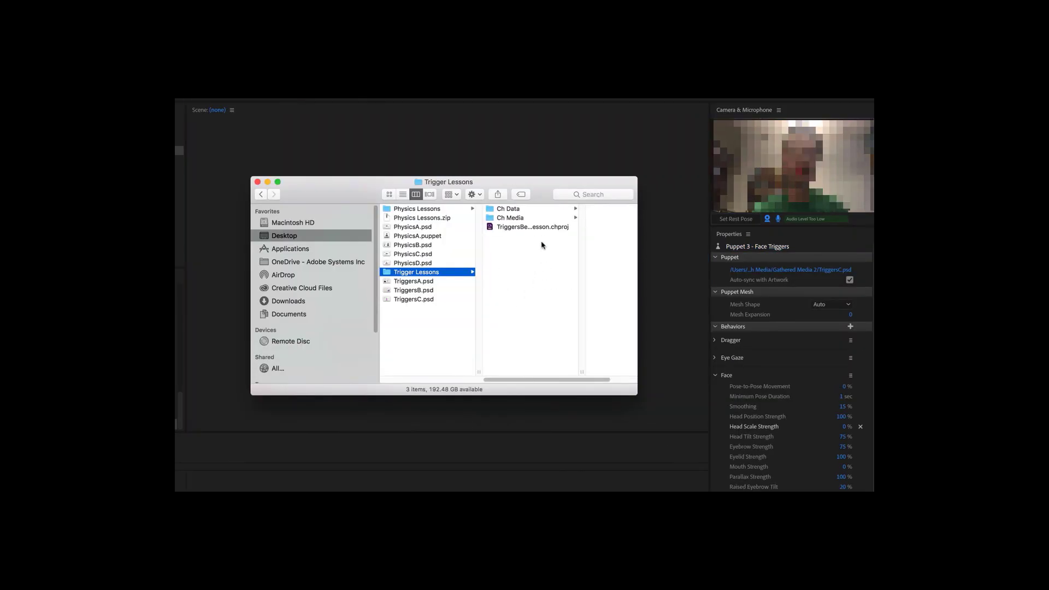
pyautogui.click(543, 227)
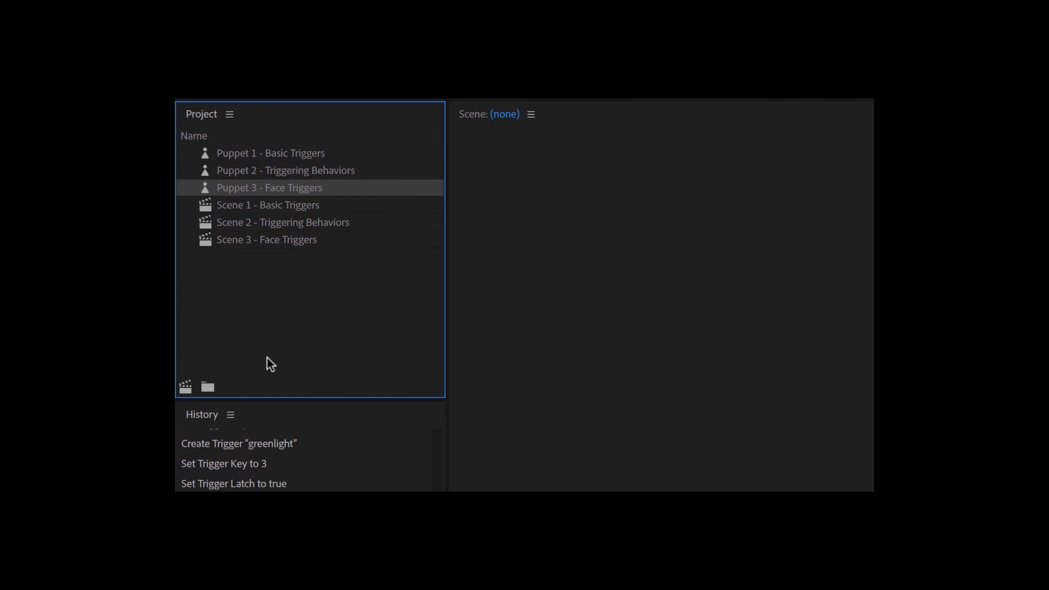
pyautogui.doubleClick(346, 240)
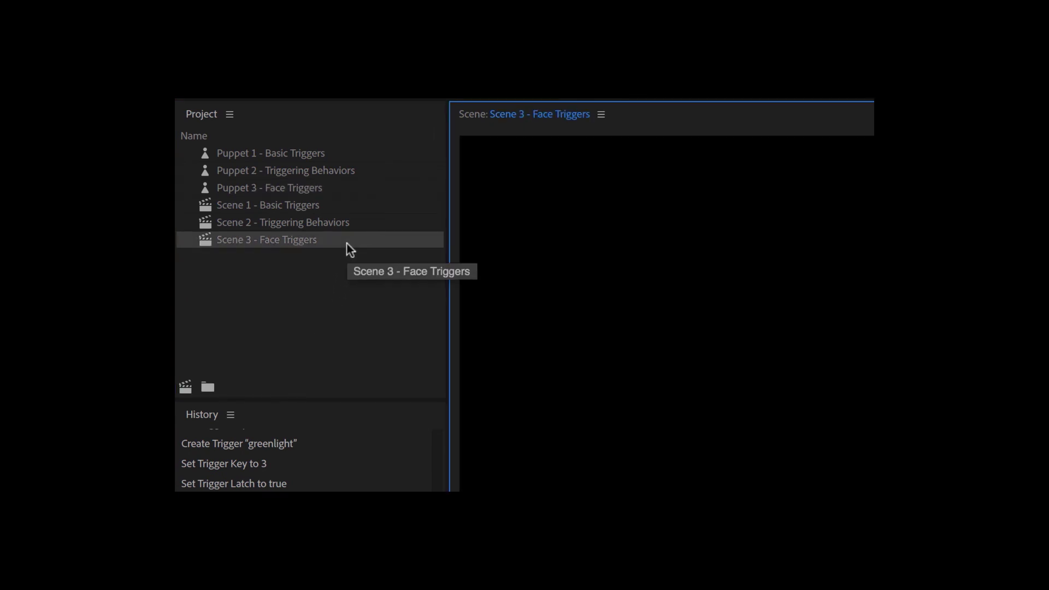